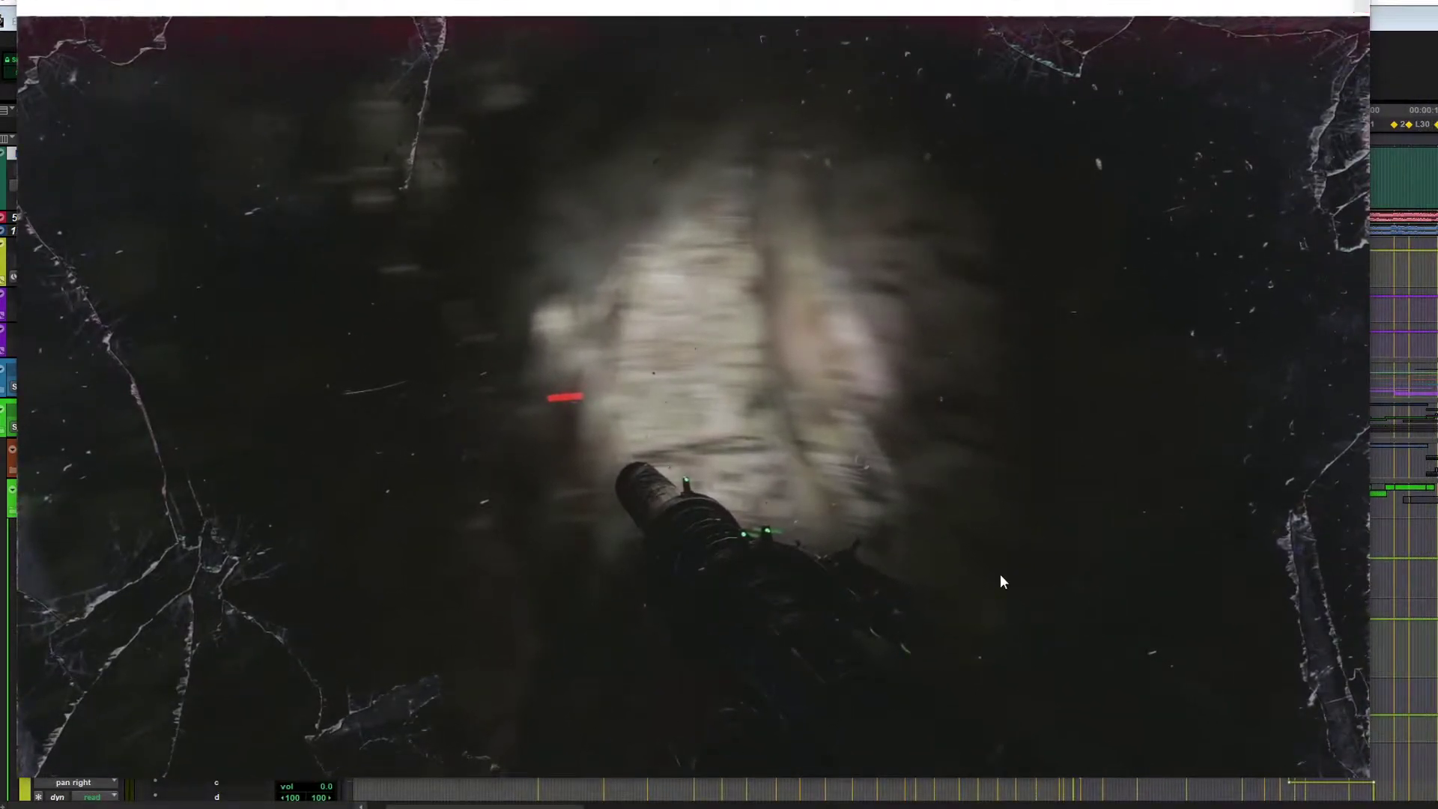
Step: Enlarge the game footage video window and move it aside to reveal the Monster Vocals tracks
{"action": "left_click_drag", "start_coordinate": [1358, 771], "coordinate": [1434, 805]}
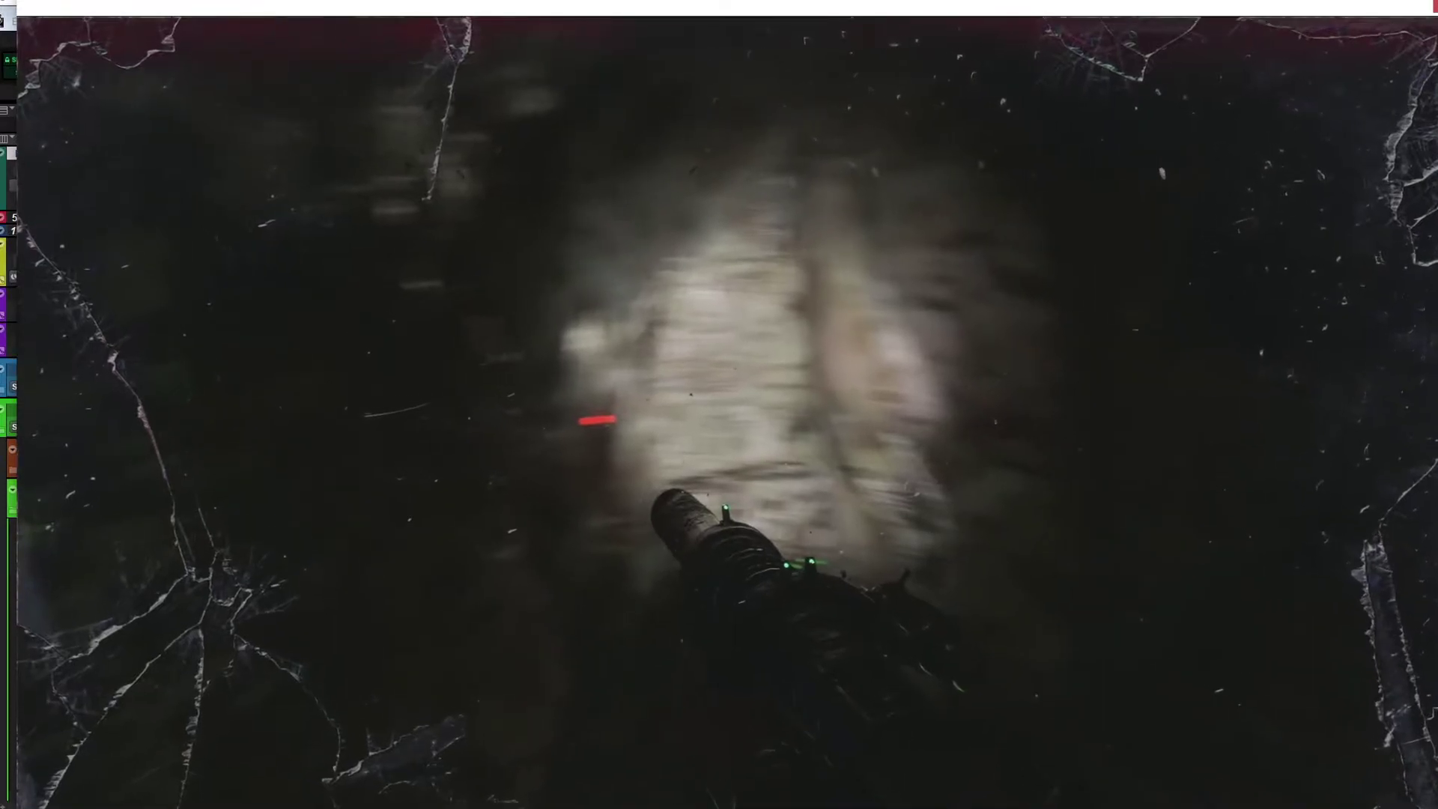
{"action": "left_click_drag", "start_coordinate": [802, 12], "coordinate": [851, 1]}
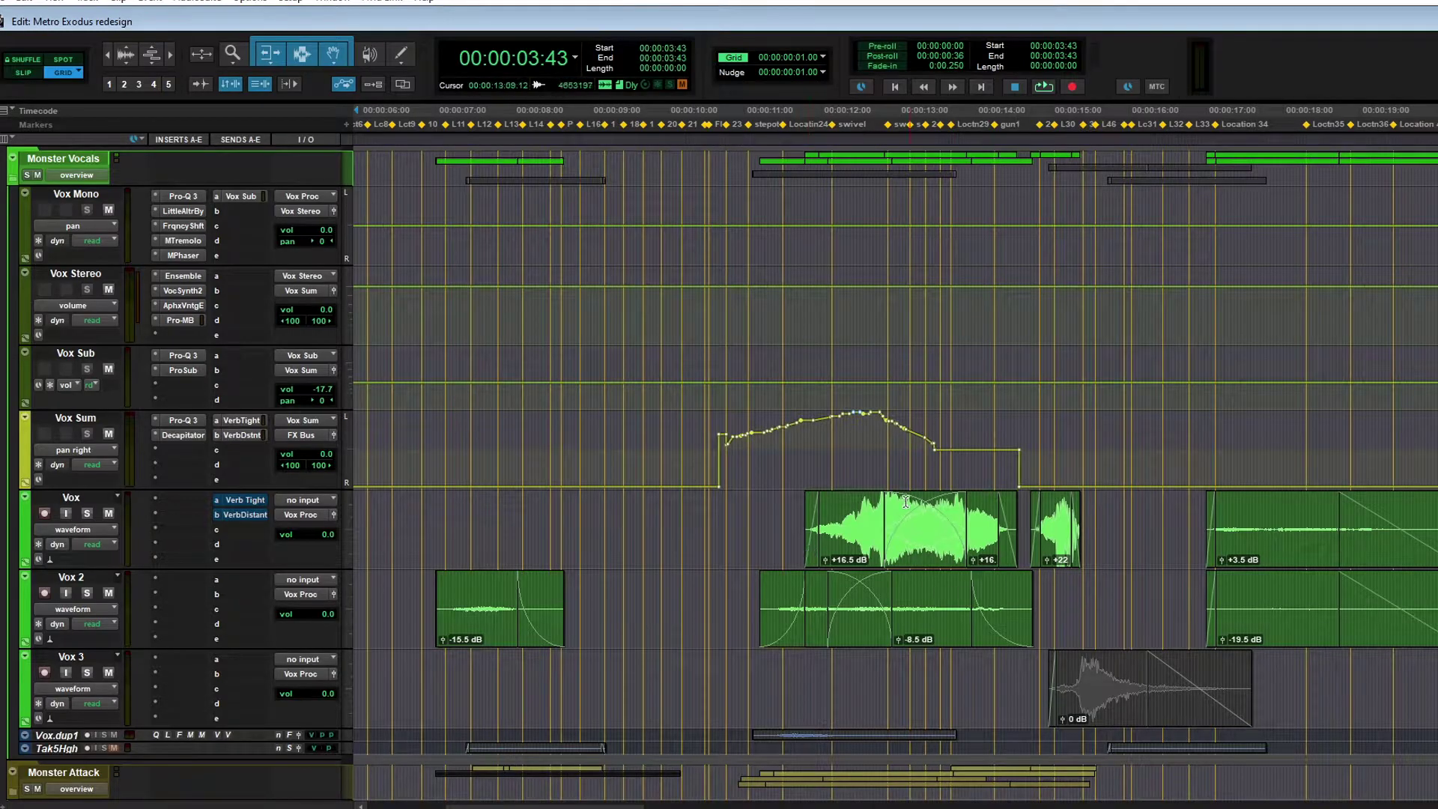
Step: Select the Vox clip and the Vox Mono to Vox Sub tracks, then mute Vox Sub and Vox Stereo
{"action": "left_click", "coordinate": [863, 551]}
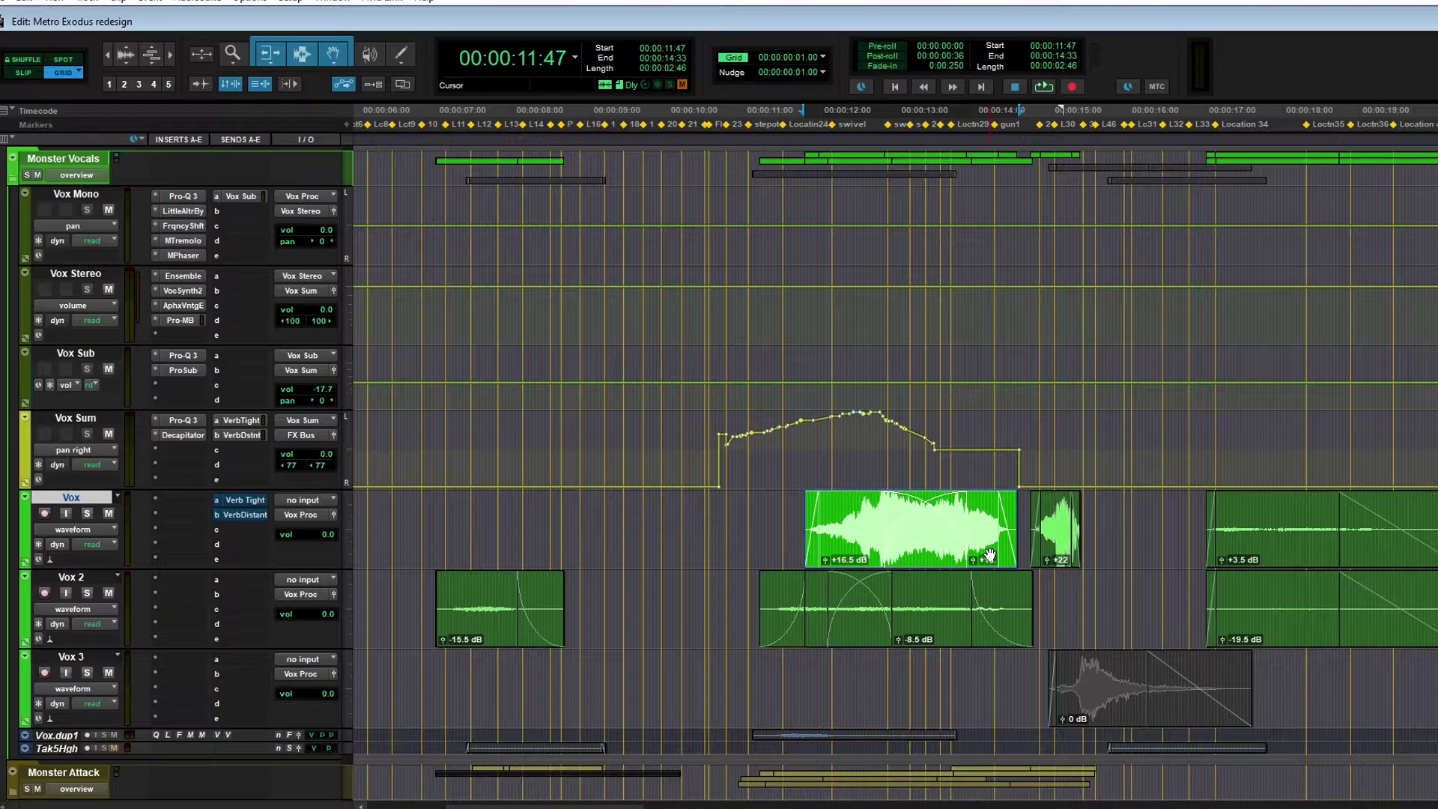
{"action": "left_click", "coordinate": [76, 418]}
{"action": "left_click", "coordinate": [76, 353]}
{"action": "left_click", "coordinate": [75, 193], "text": "shift"}
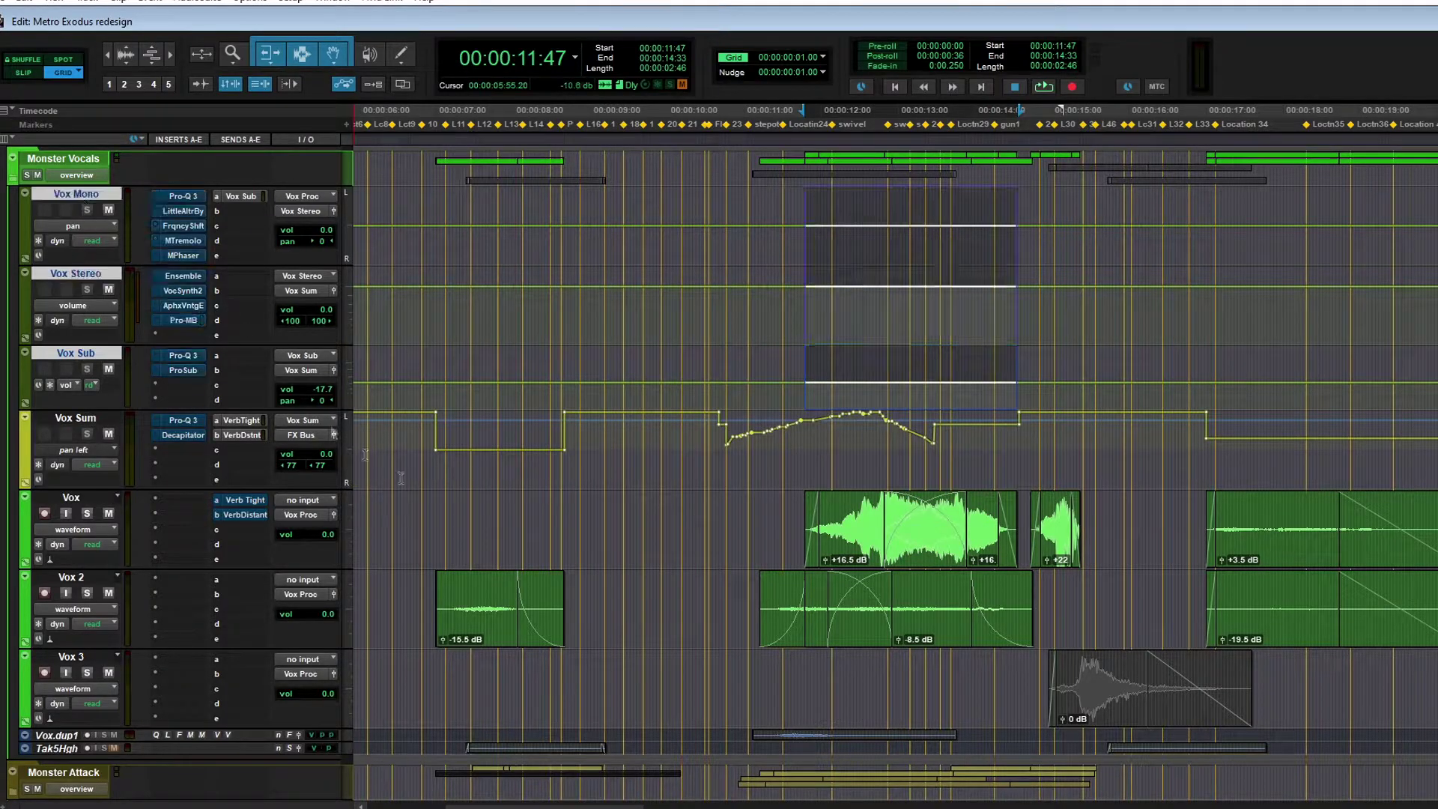
{"action": "left_click", "coordinate": [108, 370]}
{"action": "left_click", "coordinate": [109, 289]}
Step: Review Vox Sum's automation lanes, then play back the selected Vox clip
{"action": "left_click", "coordinate": [105, 449]}
{"action": "mouse_move", "coordinate": [178, 533]}
{"action": "left_click", "coordinate": [273, 483]}
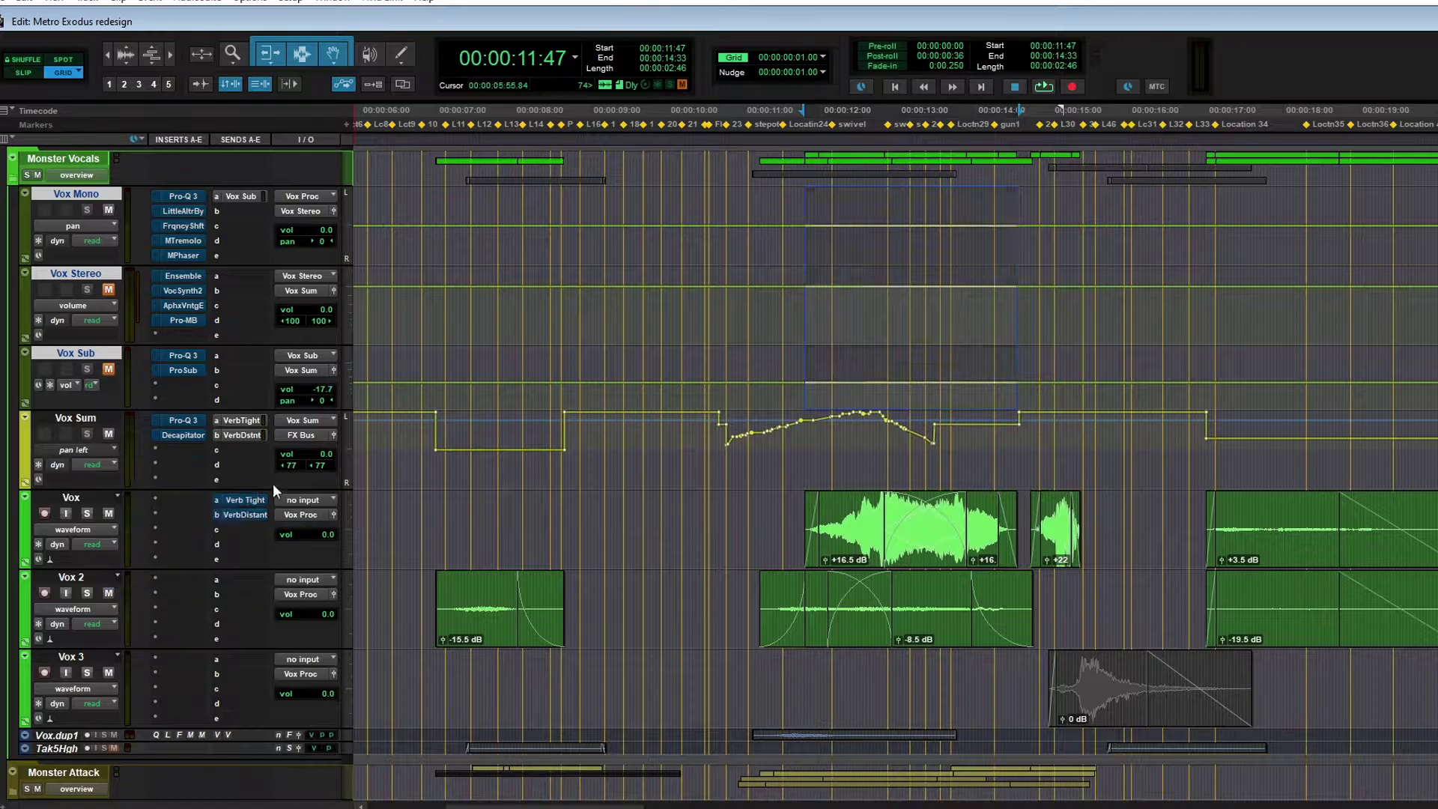
{"action": "left_click", "coordinate": [984, 552]}
{"action": "key", "text": "space"}
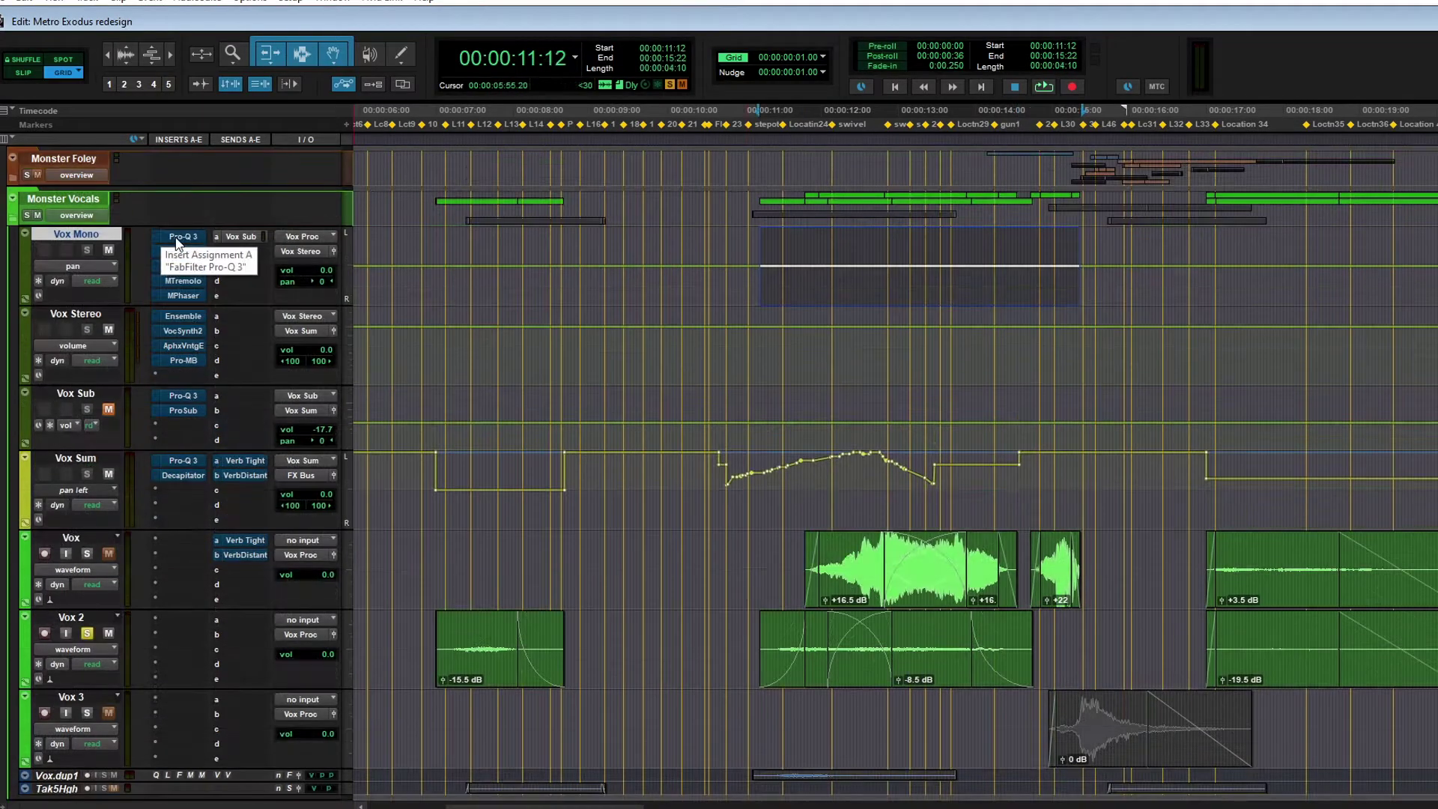
Step: Open Pro-Q 3 on Vox Mono, loop playback, and take the EQ out of bypass
{"action": "left_click", "coordinate": [180, 236]}
{"action": "left_click_drag", "start_coordinate": [315, 377], "coordinate": [709, 195]}
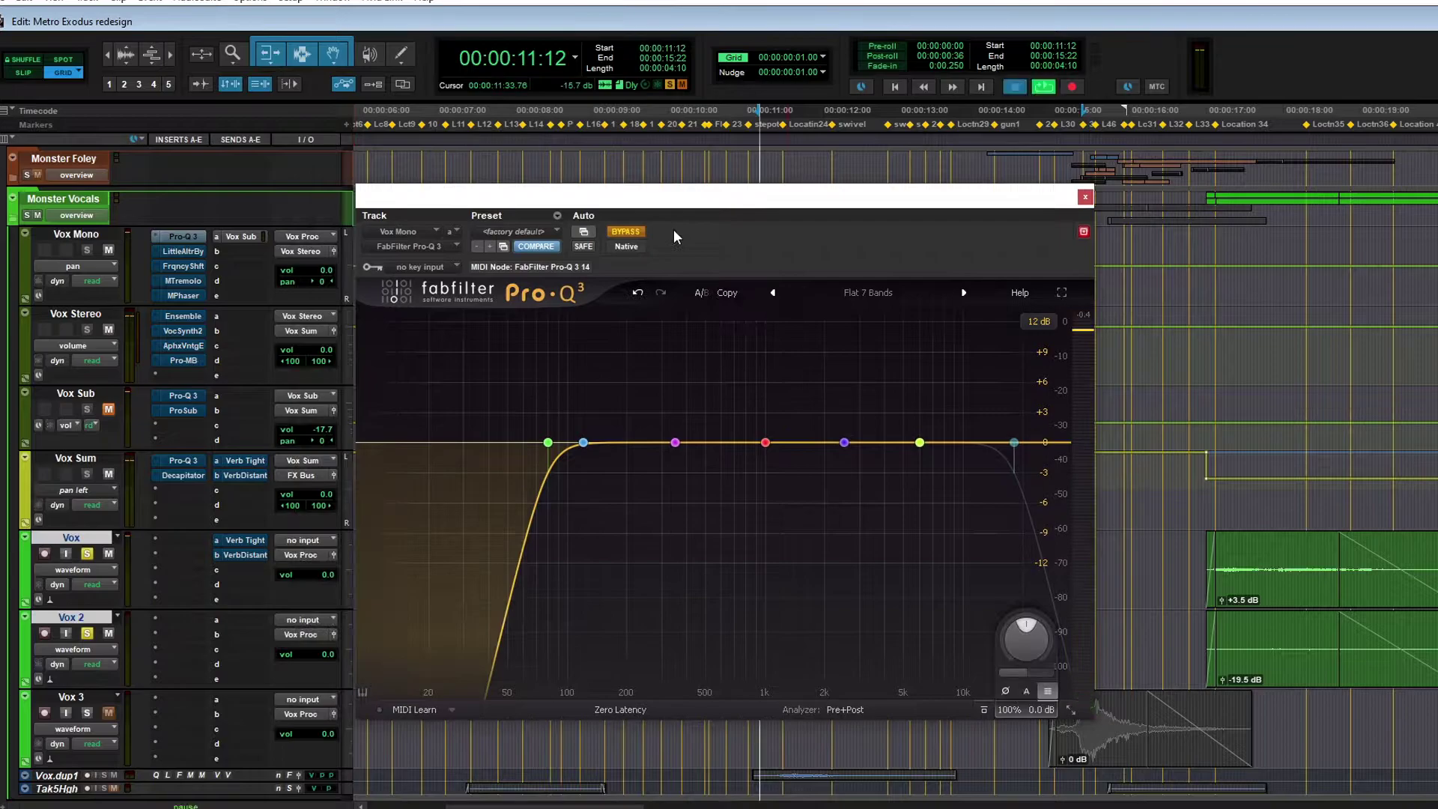
{"action": "key", "text": "space"}
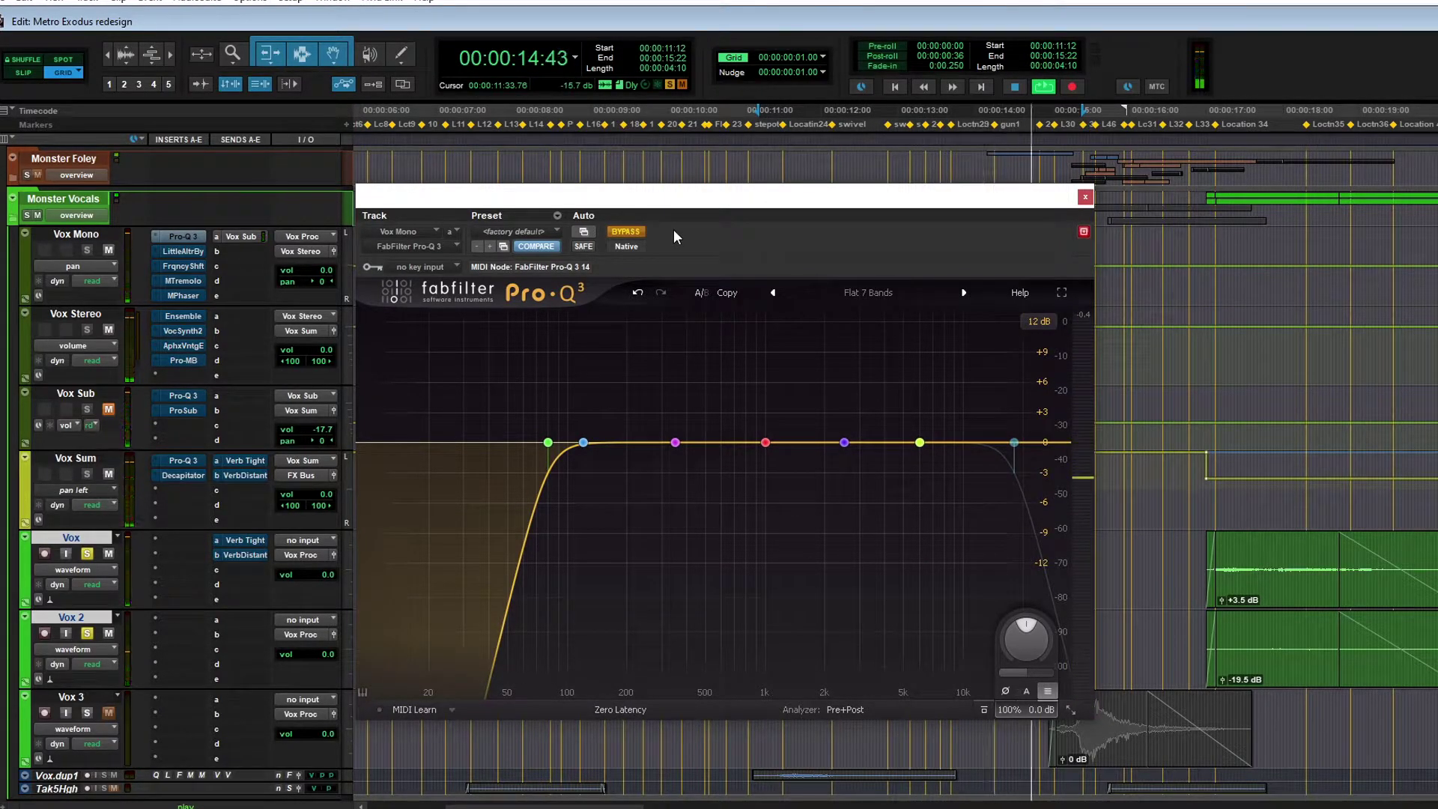
{"action": "left_click", "coordinate": [625, 231]}
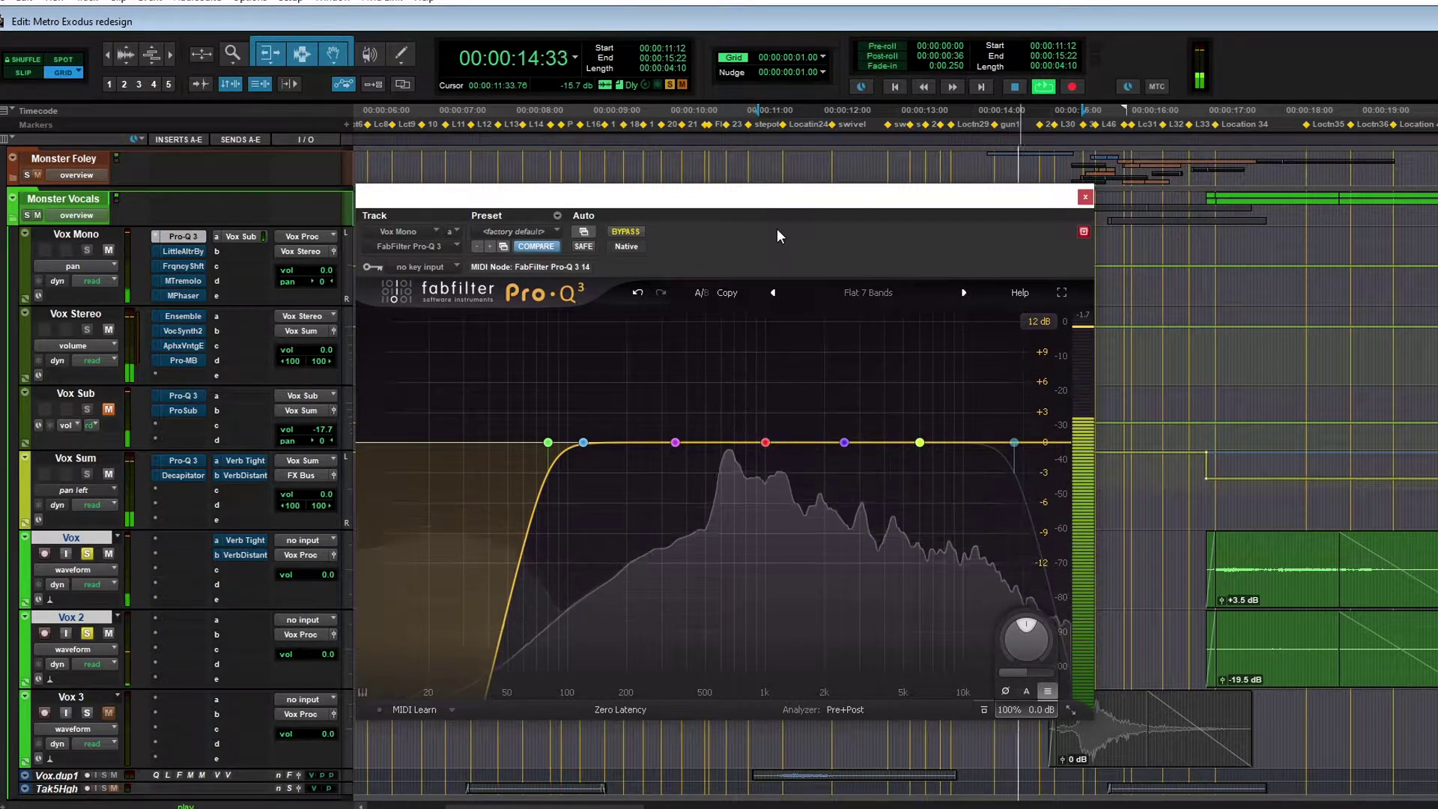
Step: Close Pro-Q 3, then audition Little AlterBoy on Vox Mono and take it out of bypass
{"action": "left_click", "coordinate": [1085, 197]}
{"action": "key", "text": "space"}
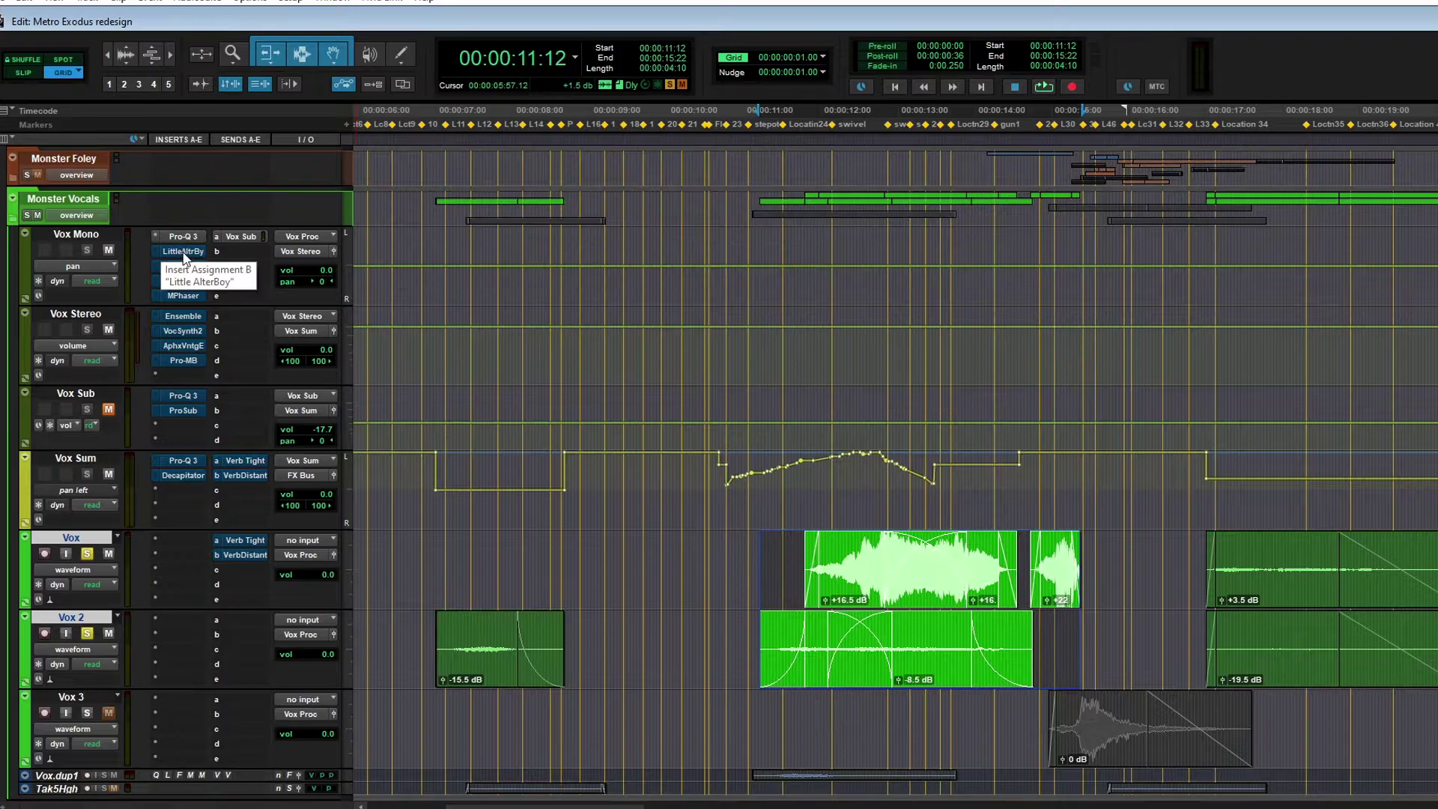
{"action": "left_click", "coordinate": [183, 251]}
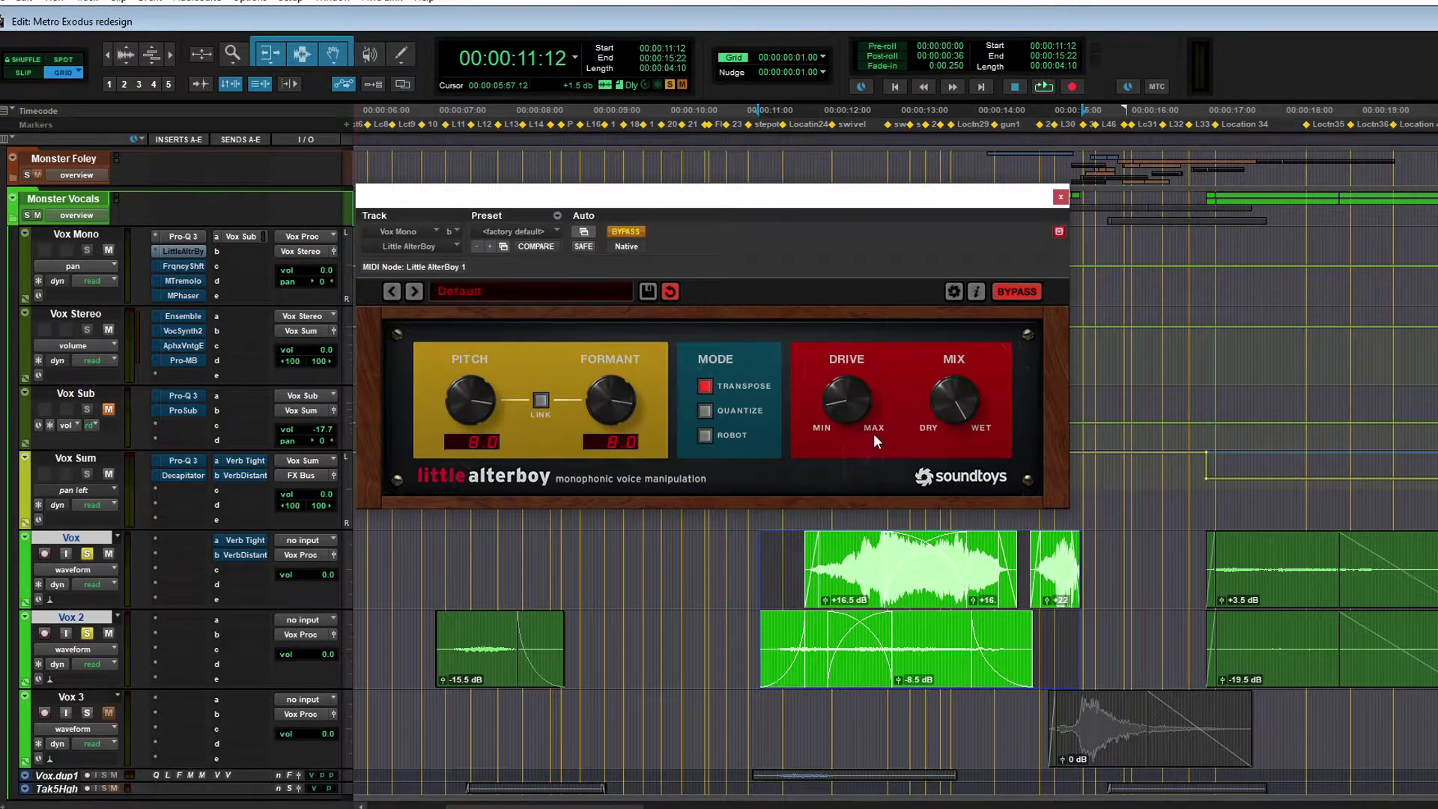
{"action": "key", "text": "space"}
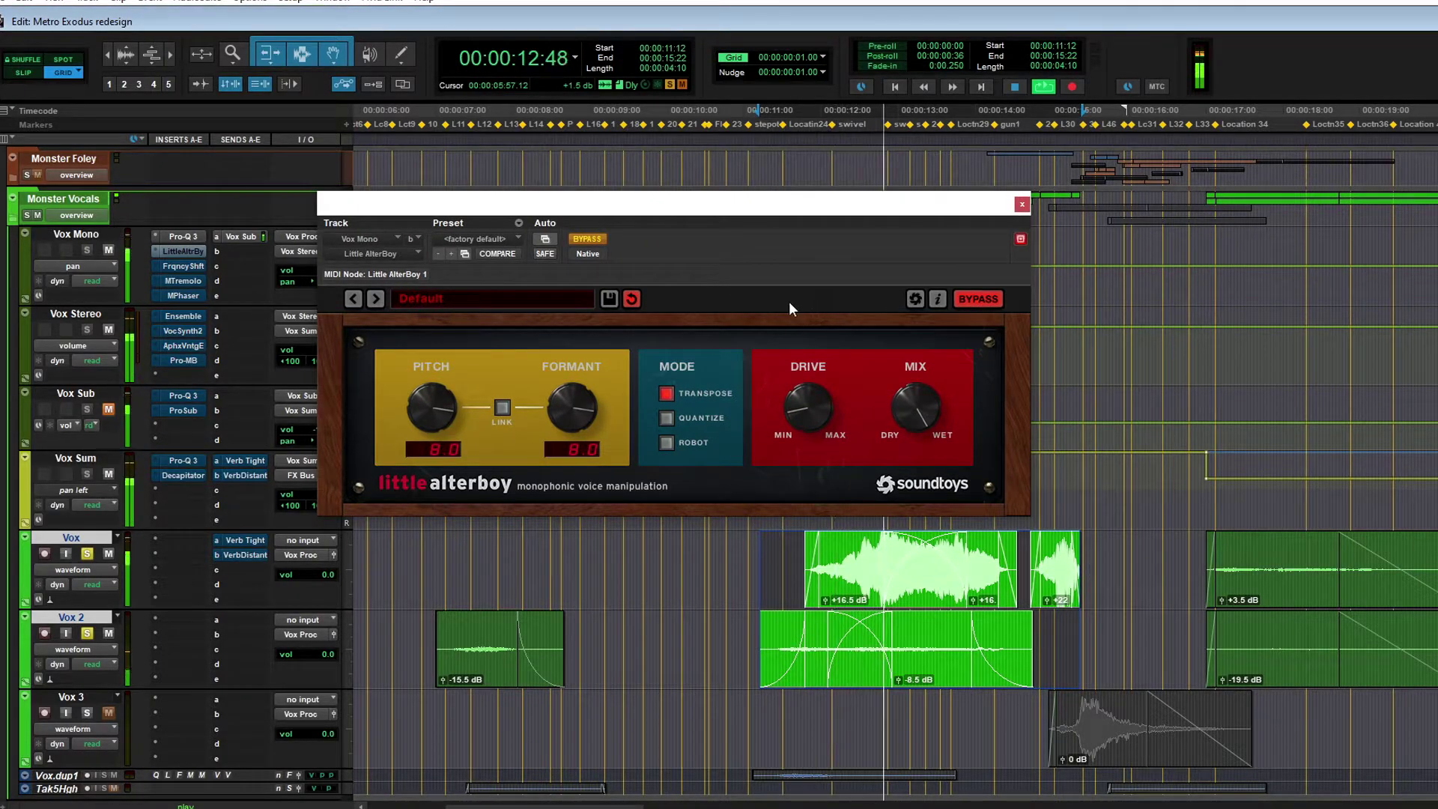
{"action": "left_click", "coordinate": [587, 238]}
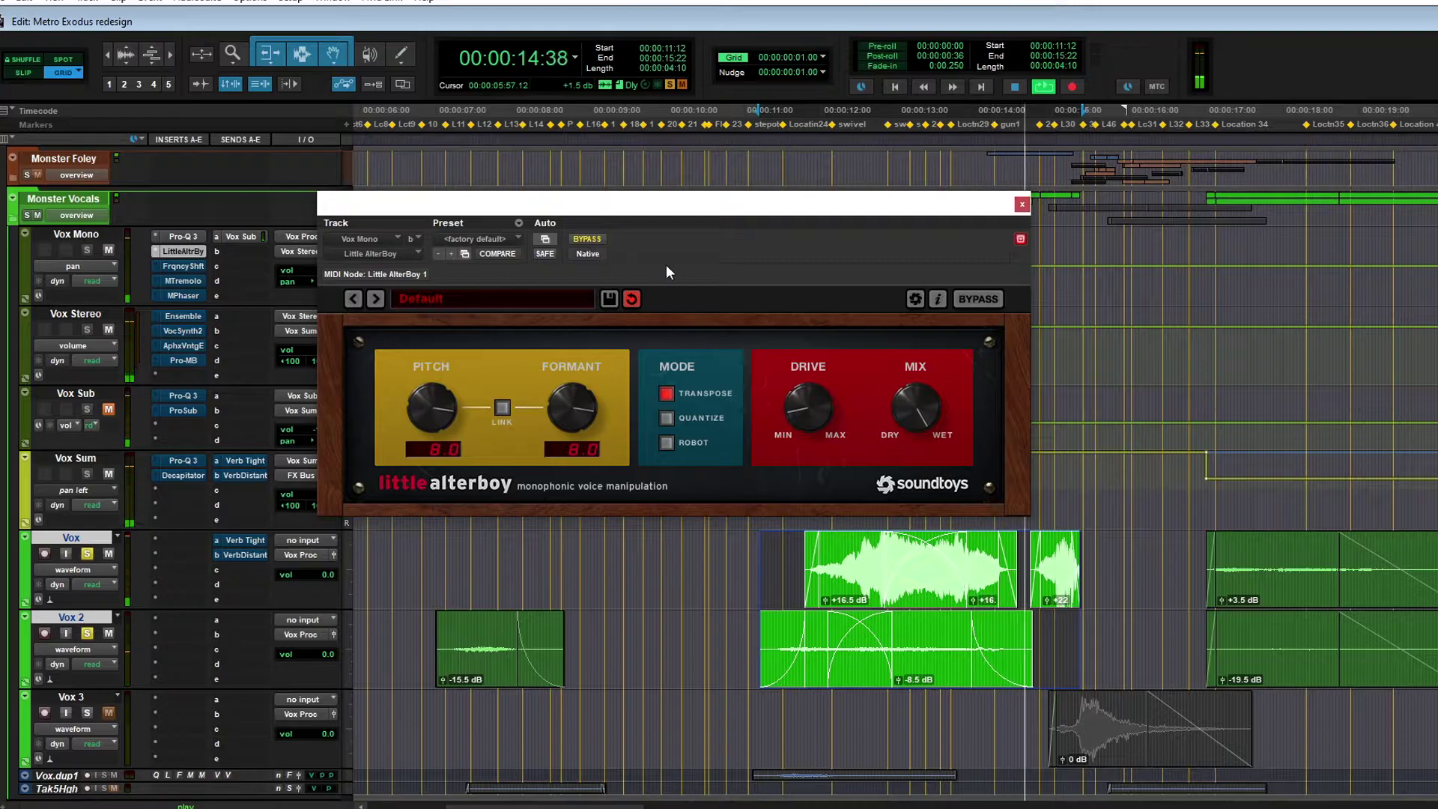
Step: Stop playback, close Little AlterBoy, and open the Frequency Shifter on Vox Mono
{"action": "key", "text": "space"}
{"action": "left_click", "coordinate": [183, 251]}
{"action": "left_click", "coordinate": [182, 265]}
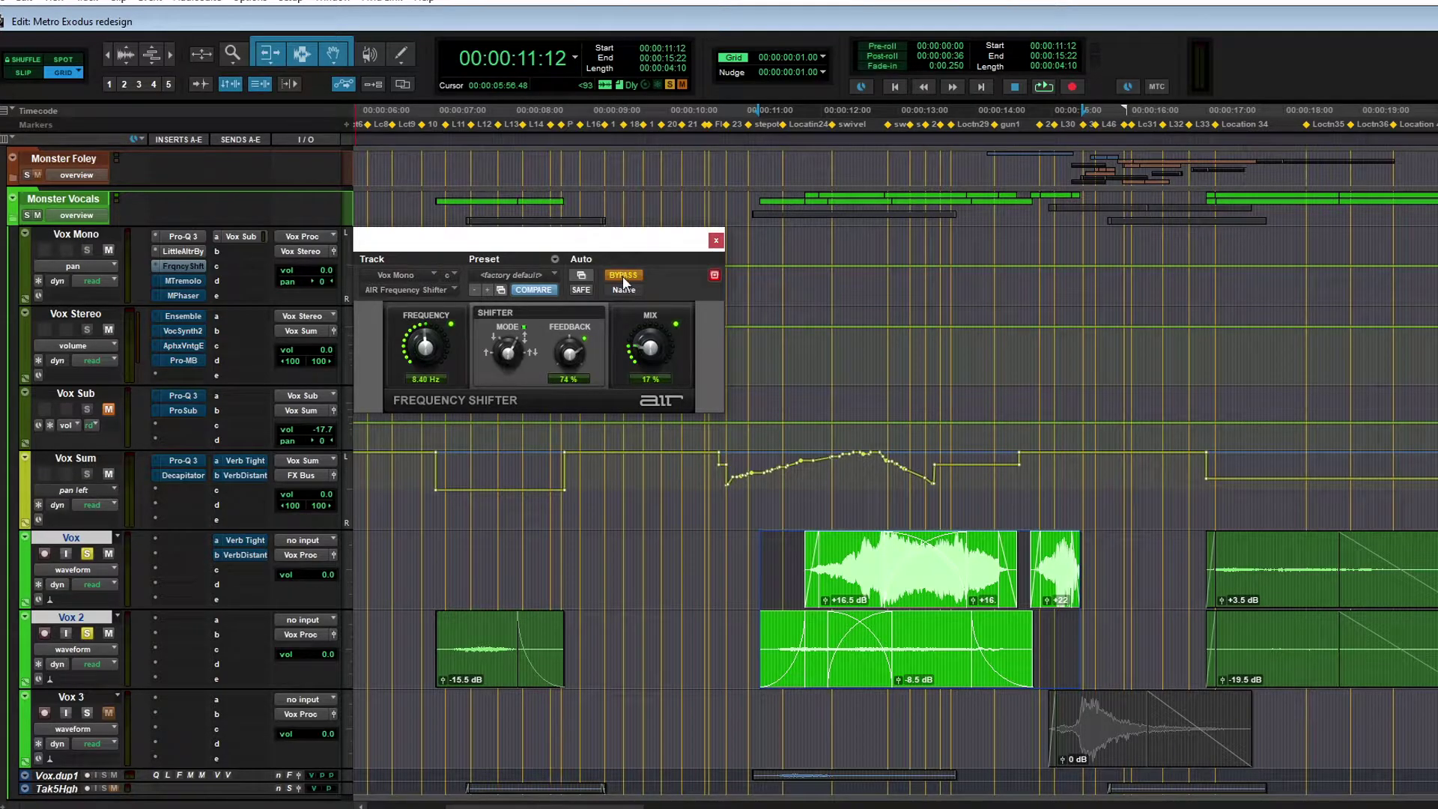
Step: Audition the Frequency Shifter while raising its mix from 17% to 43%
{"action": "key", "text": "space"}
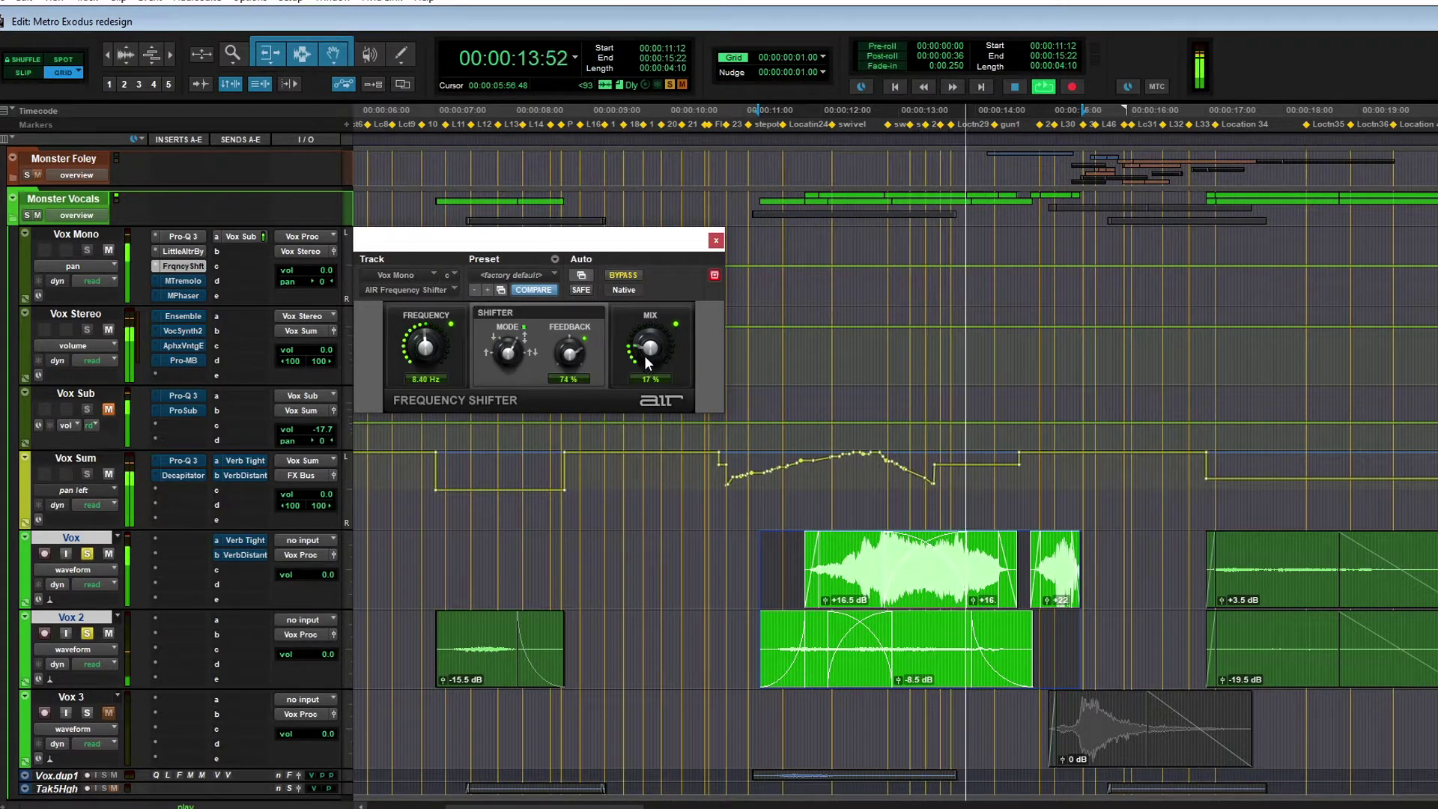
{"action": "left_click_drag", "start_coordinate": [644, 358], "coordinate": [637, 301]}
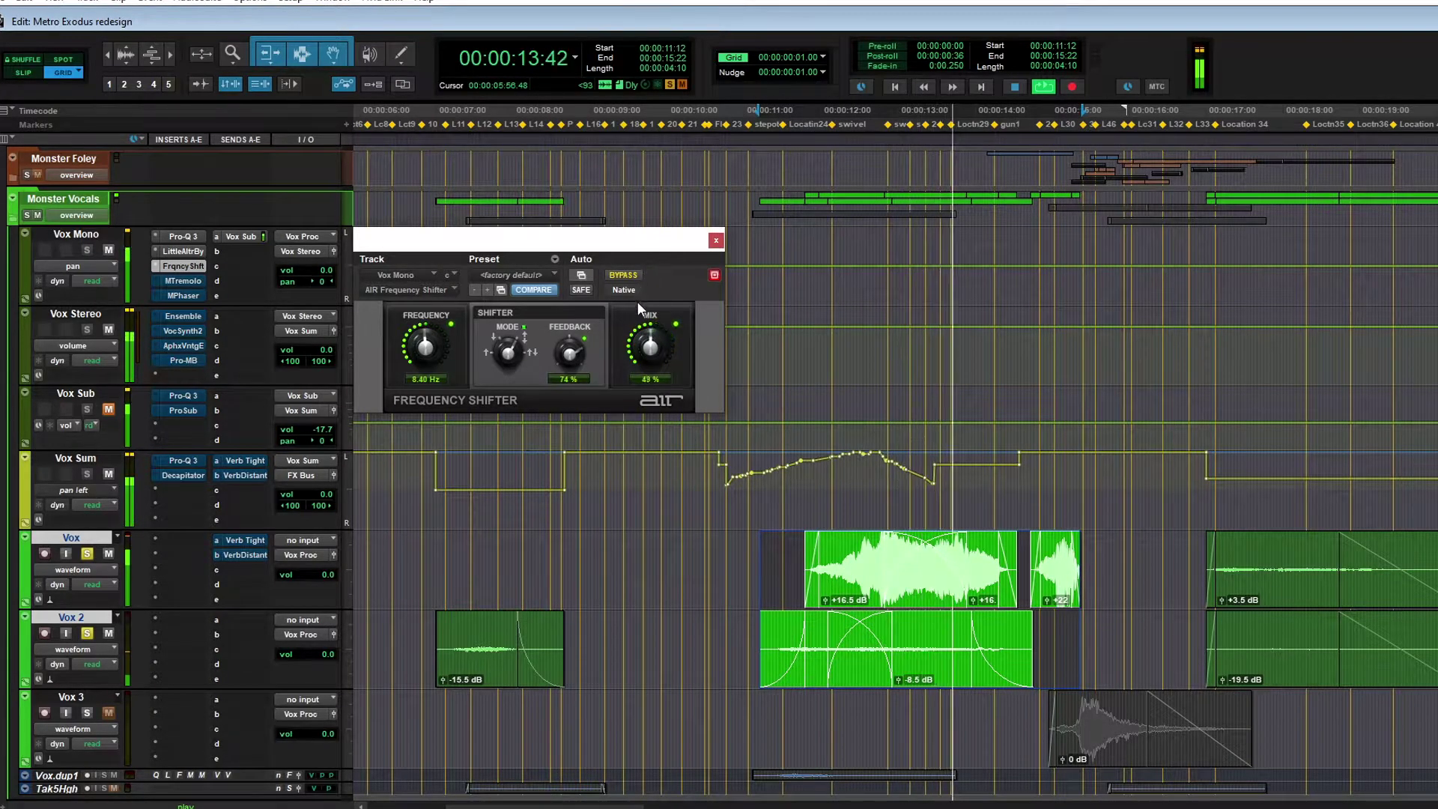
Step: Stop playback, close the Frequency Shifter, and bring up MTremolo on Vox Mono
{"action": "key", "text": "space"}
{"action": "left_click", "coordinate": [716, 240]}
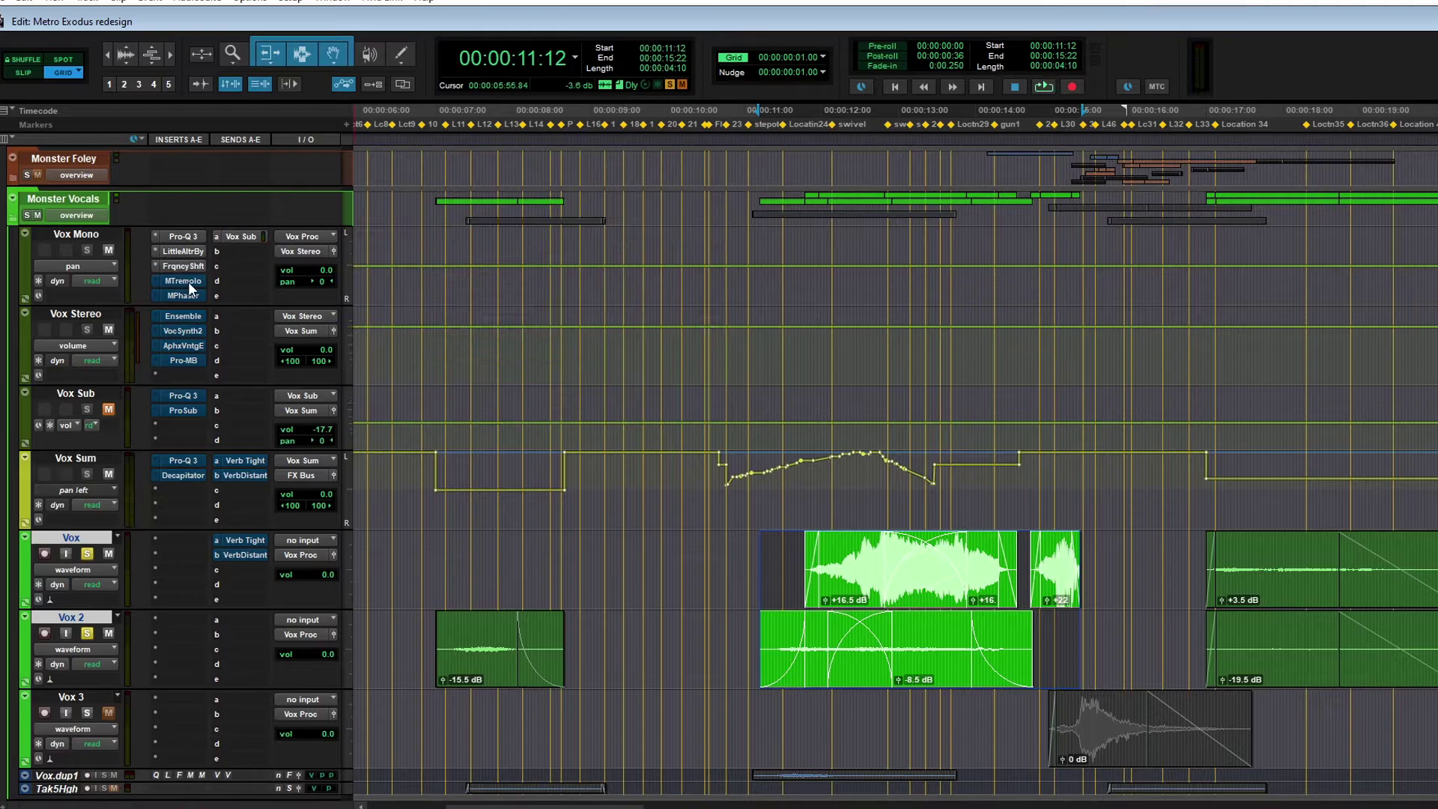
{"action": "left_click", "coordinate": [183, 280]}
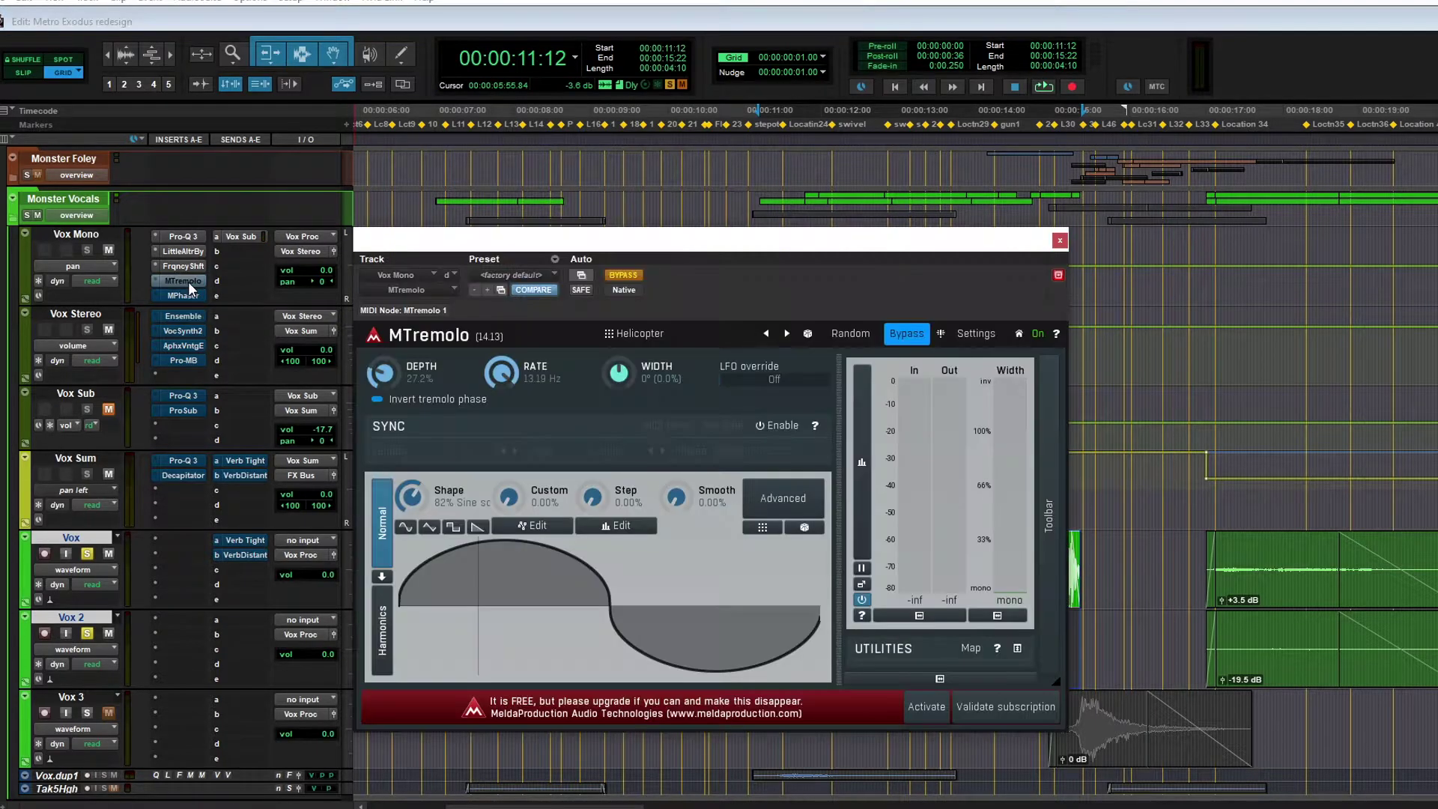
{"action": "left_click_drag", "start_coordinate": [522, 246], "coordinate": [471, 210]}
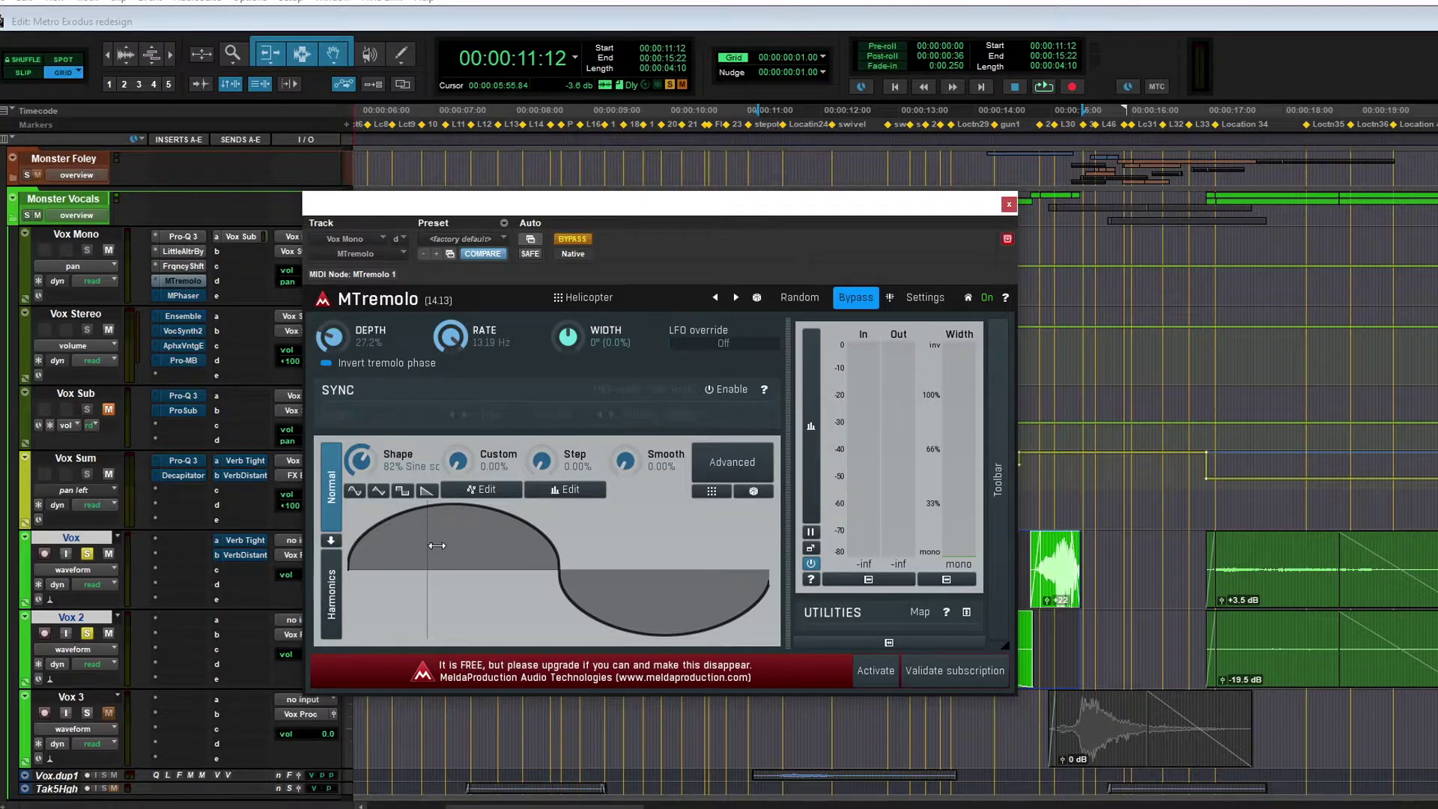
Step: Enable MTremolo during playback, pushing depth to about 86% then settling at 24.8%
{"action": "key", "text": "space"}
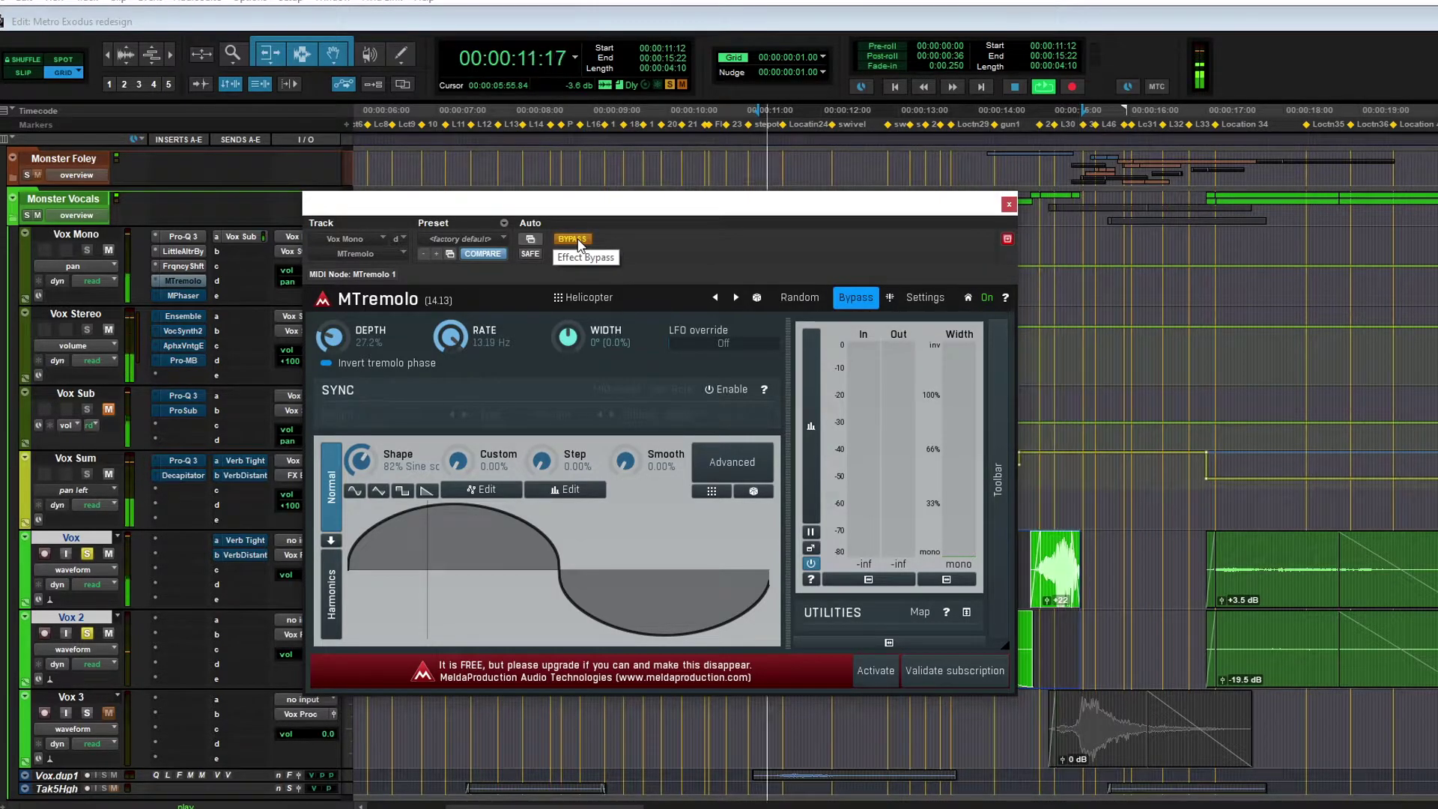
{"action": "left_click", "coordinate": [574, 239]}
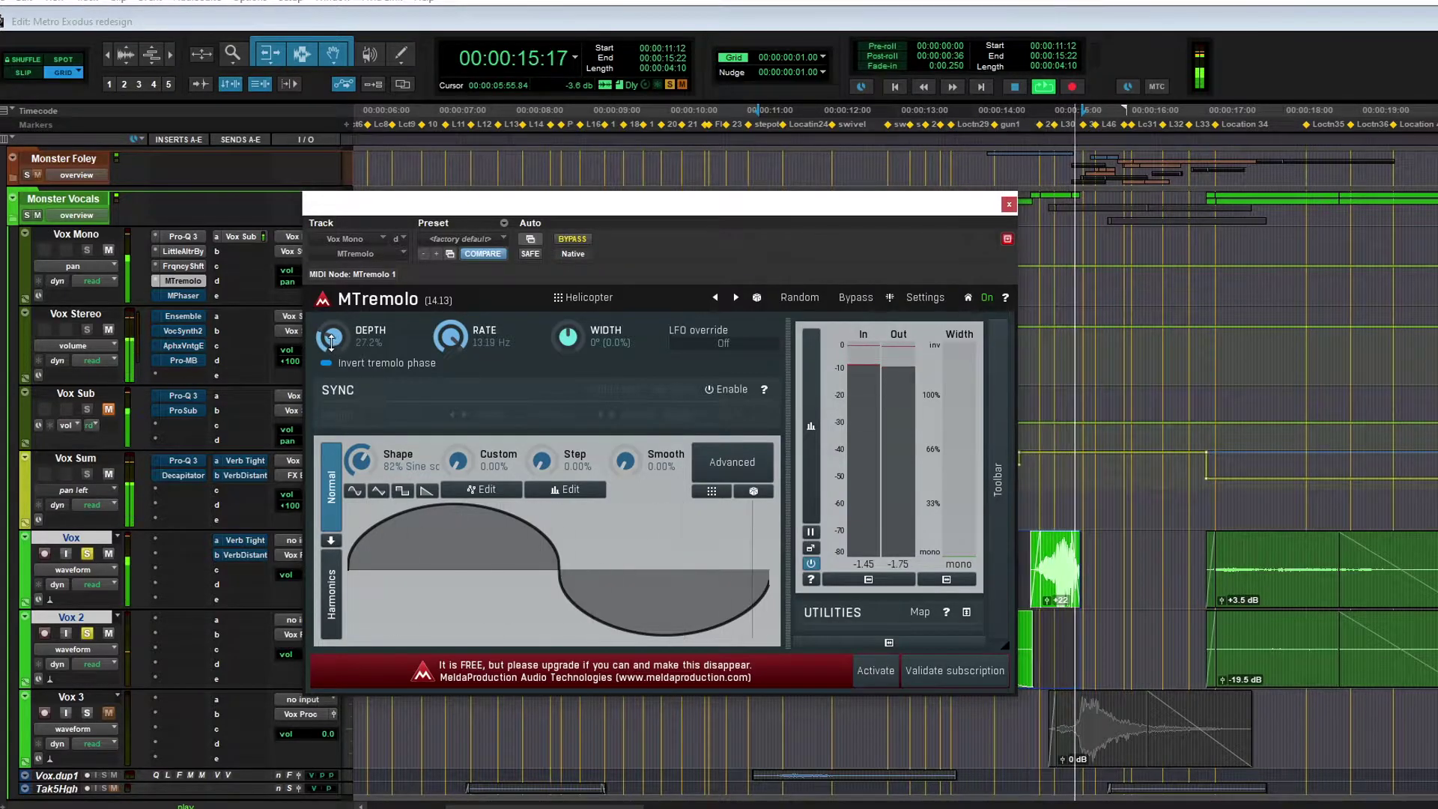
{"action": "left_click_drag", "start_coordinate": [332, 341], "coordinate": [332, 300]}
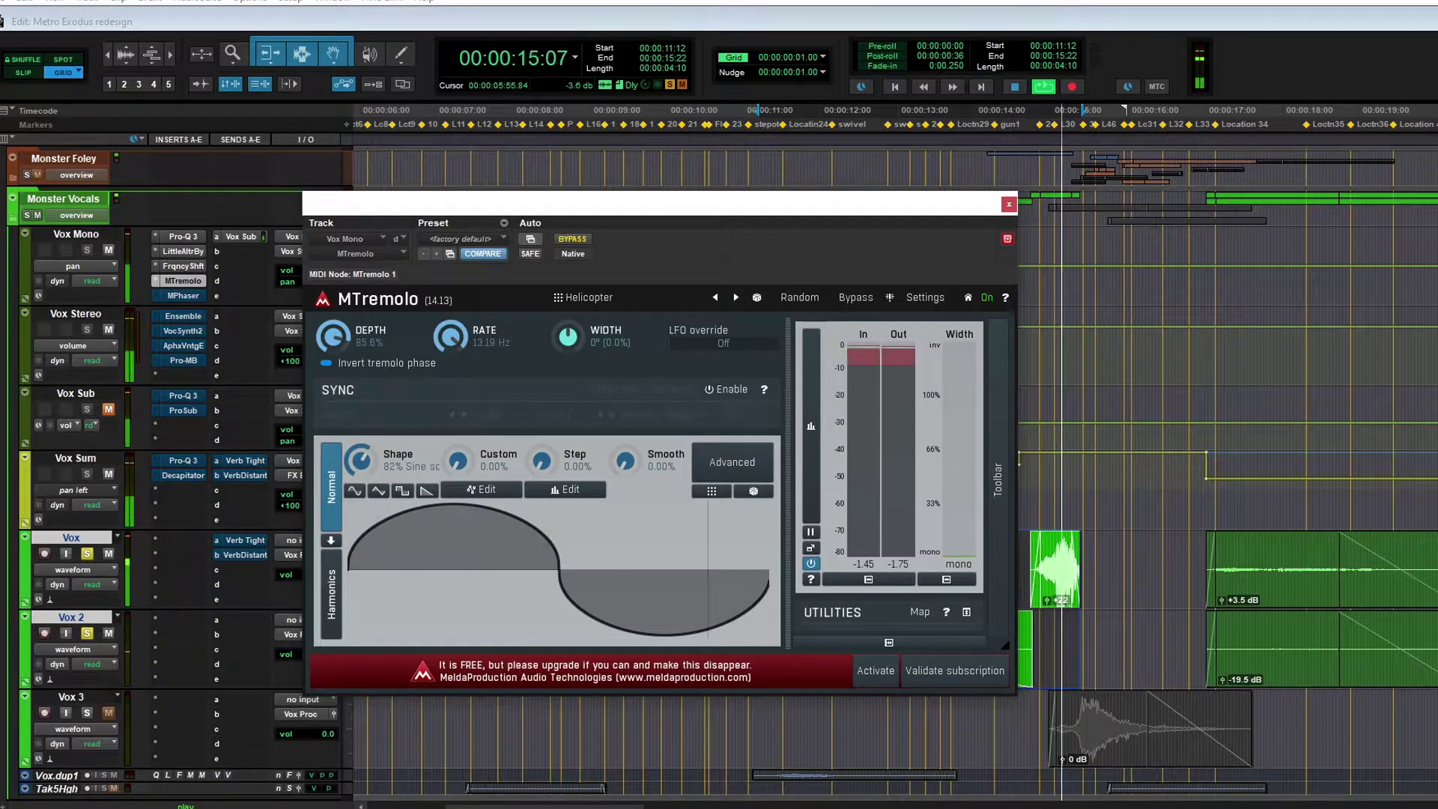
{"action": "left_click_drag", "start_coordinate": [332, 300], "coordinate": [332, 352]}
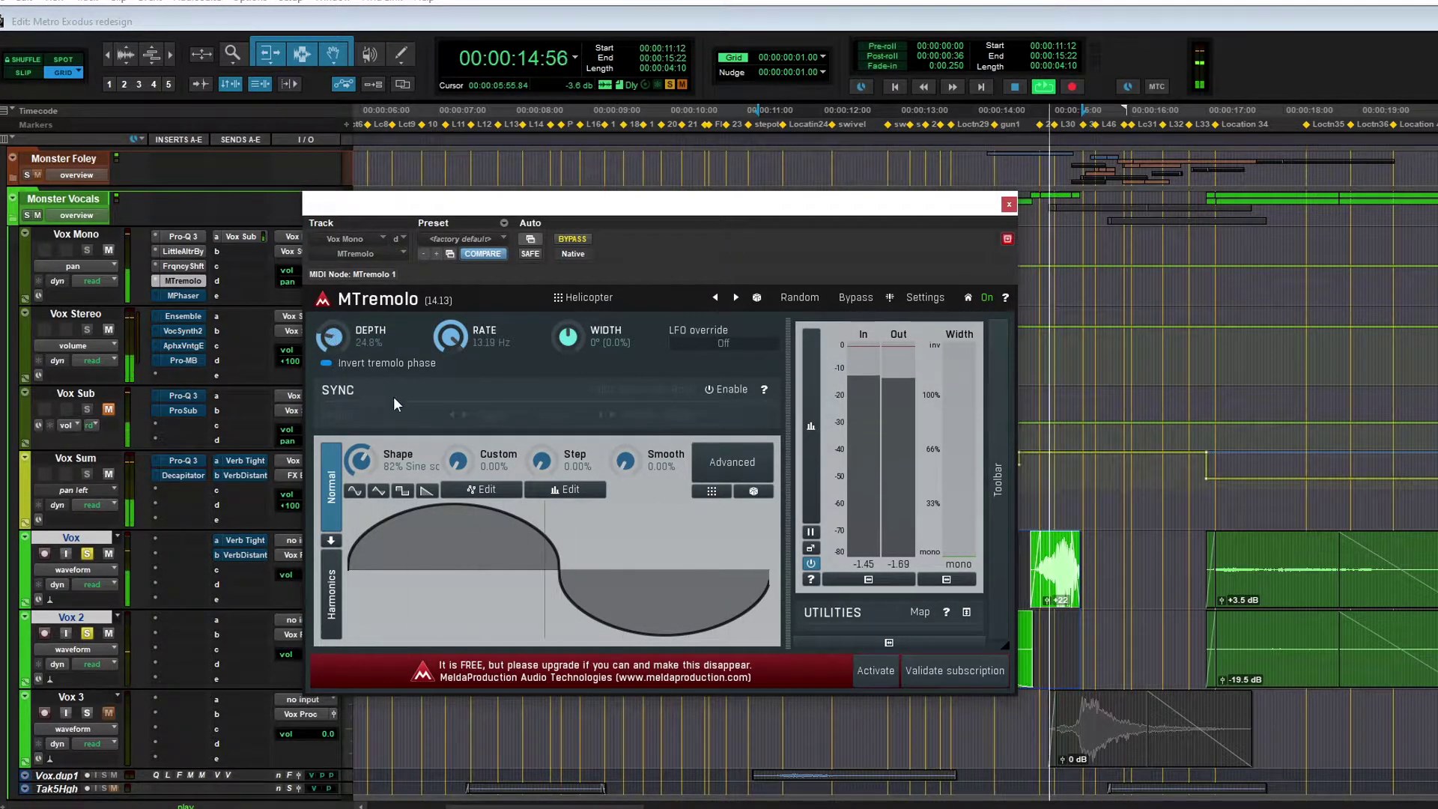
{"action": "key", "text": "space"}
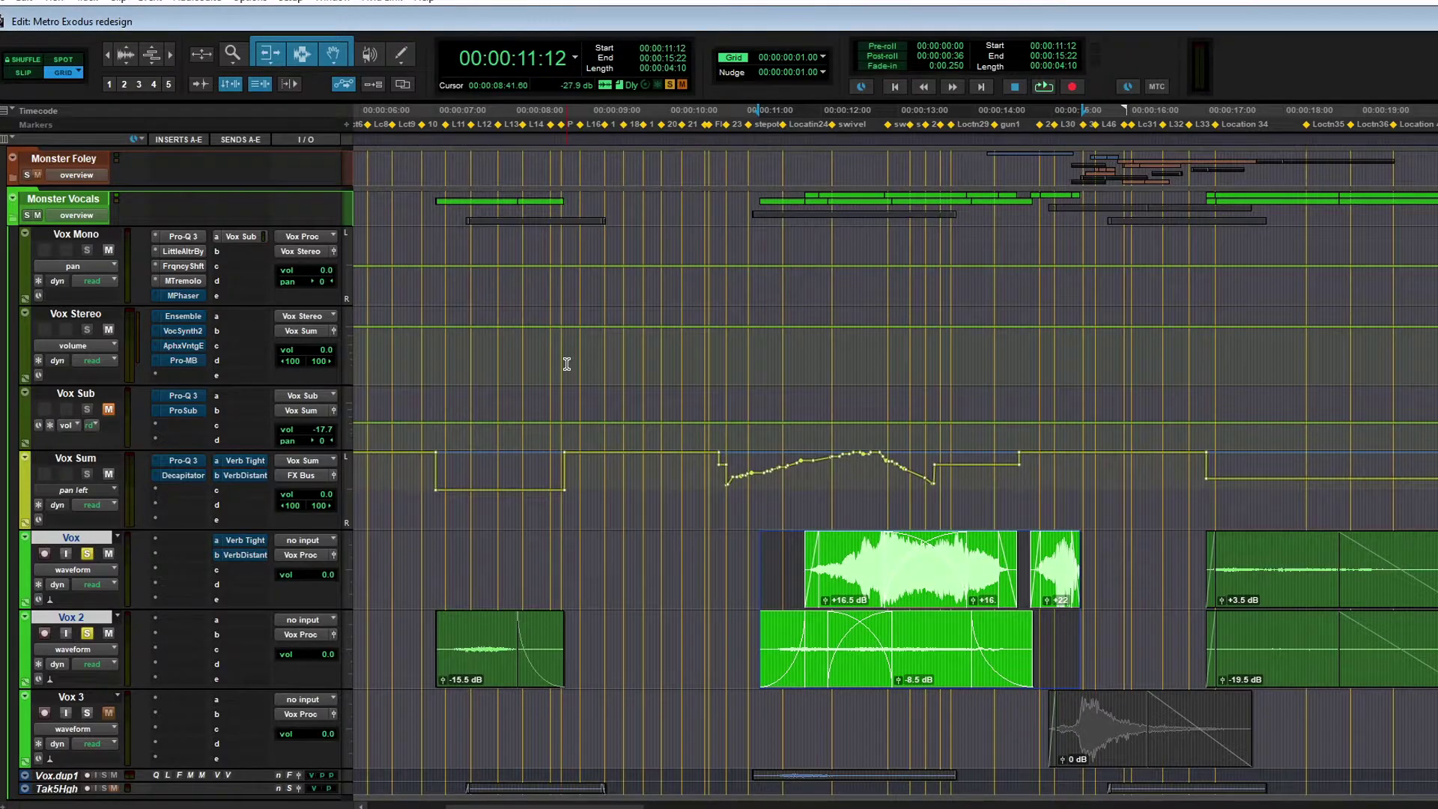
Step: Open MPhaser on Vox Mono and turn the effect back on during playback
{"action": "left_click", "coordinate": [183, 296]}
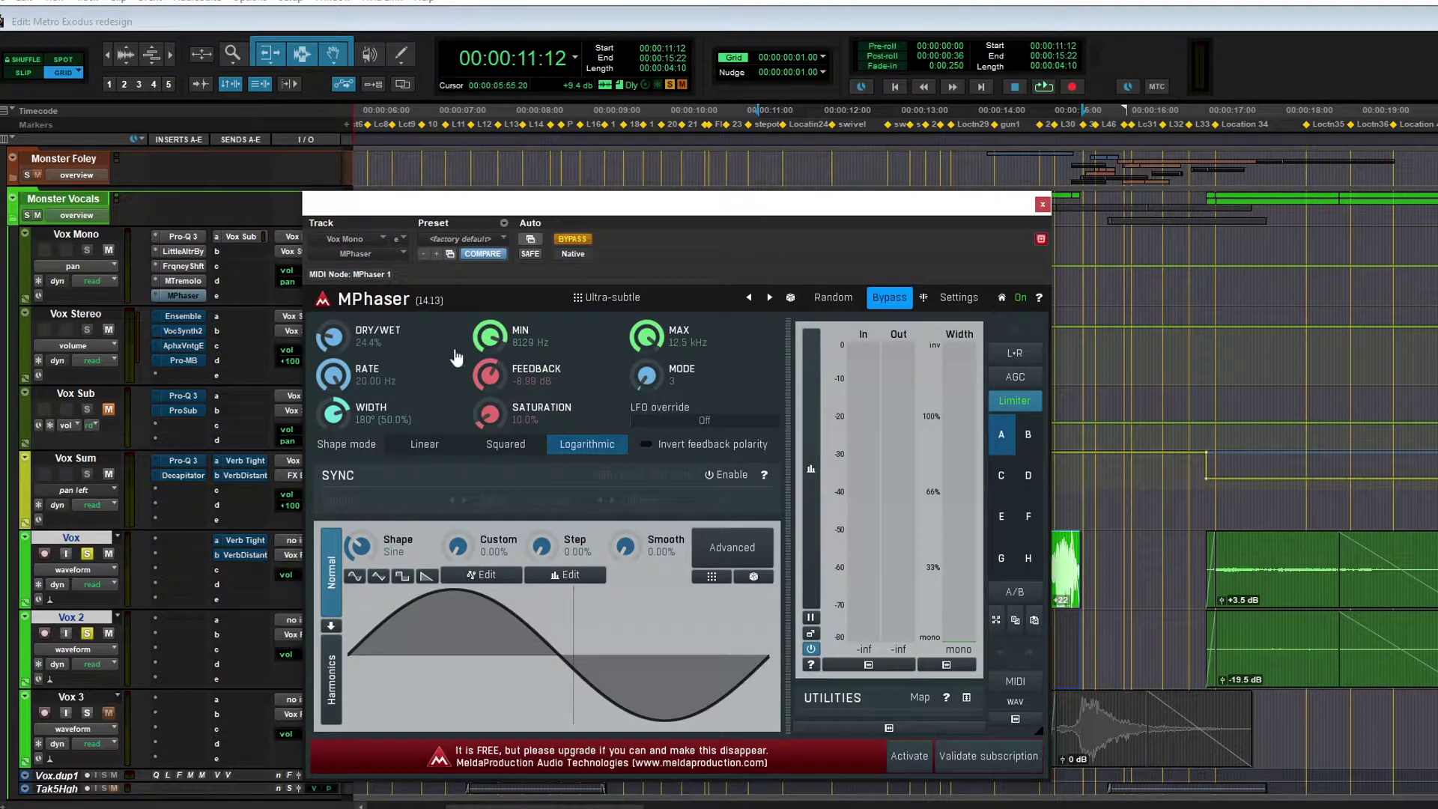
{"action": "left_click_drag", "start_coordinate": [522, 234], "coordinate": [479, 206]}
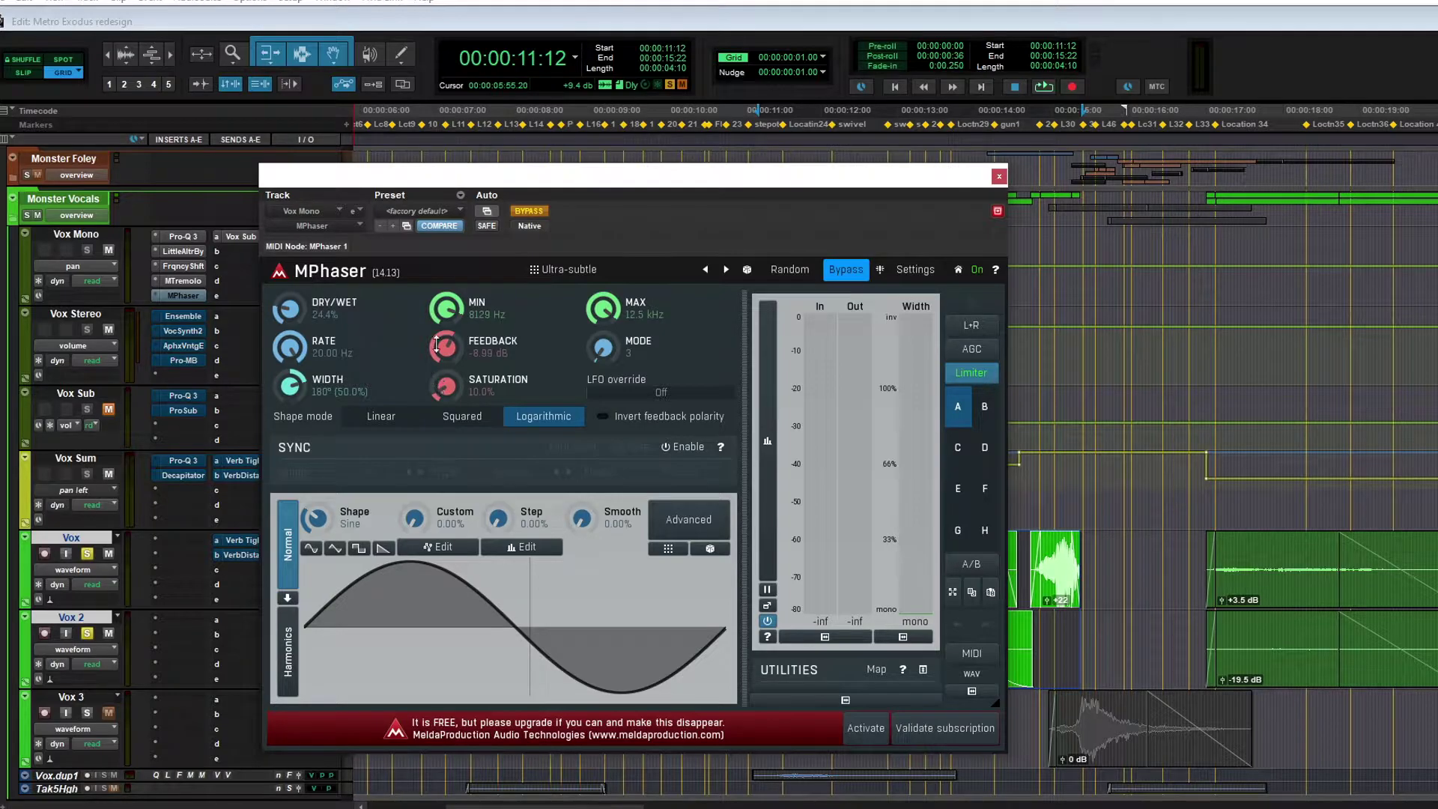
{"action": "key", "text": "space"}
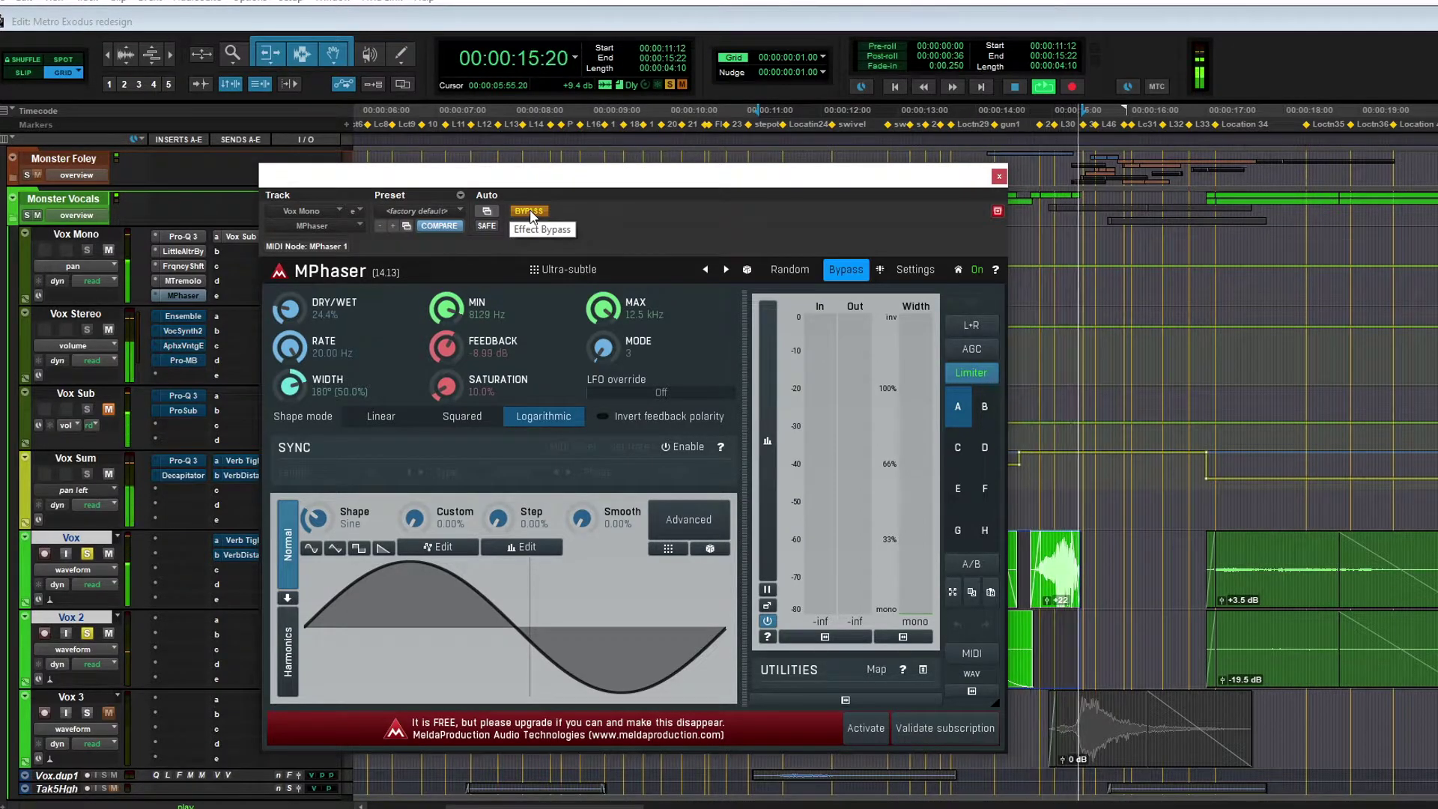
{"action": "left_click", "coordinate": [529, 212]}
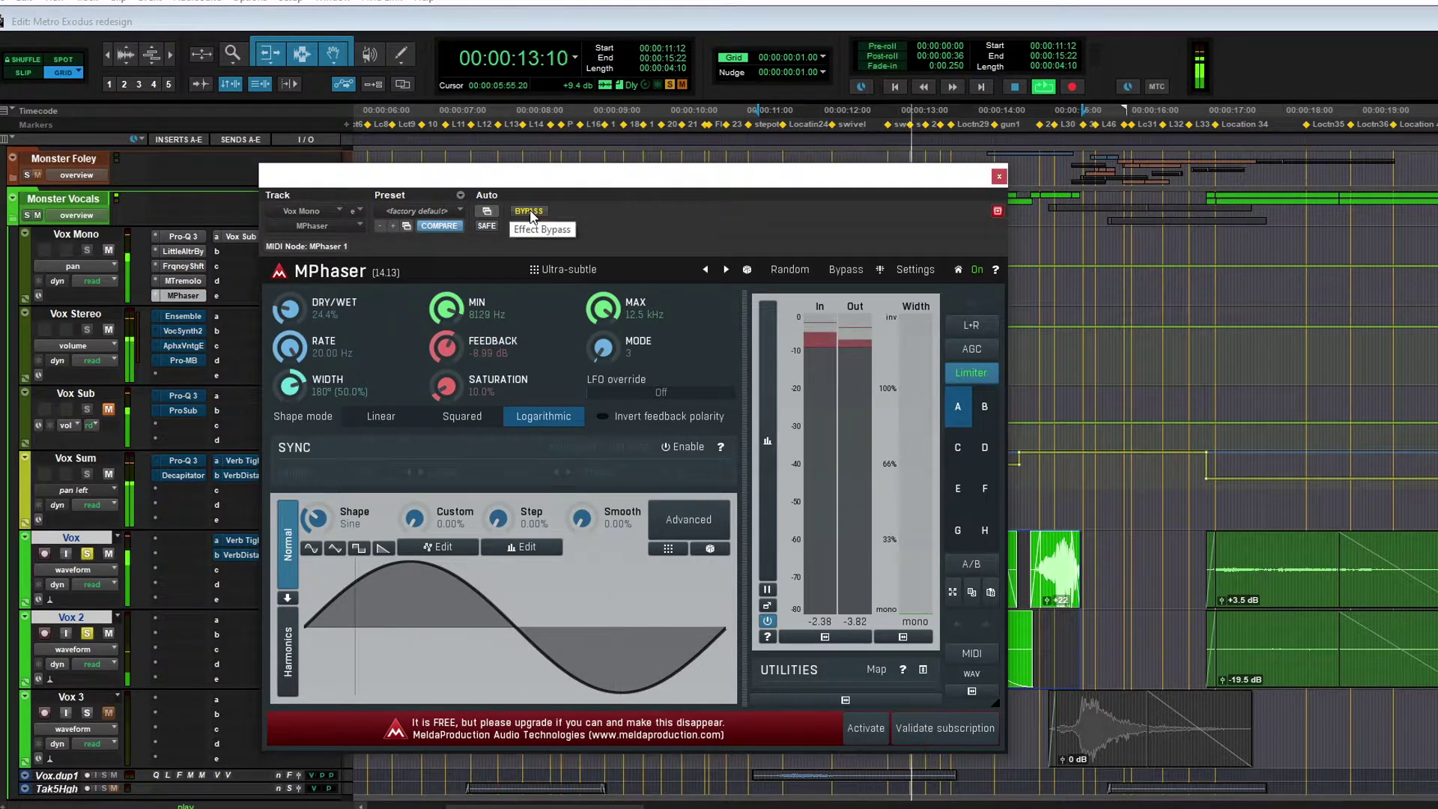
Step: Set MPhaser fully wet, pull dry/wet back to a subtle blend, then open Vox Stereo's Ensemble
{"action": "double_click", "coordinate": [363, 316]}
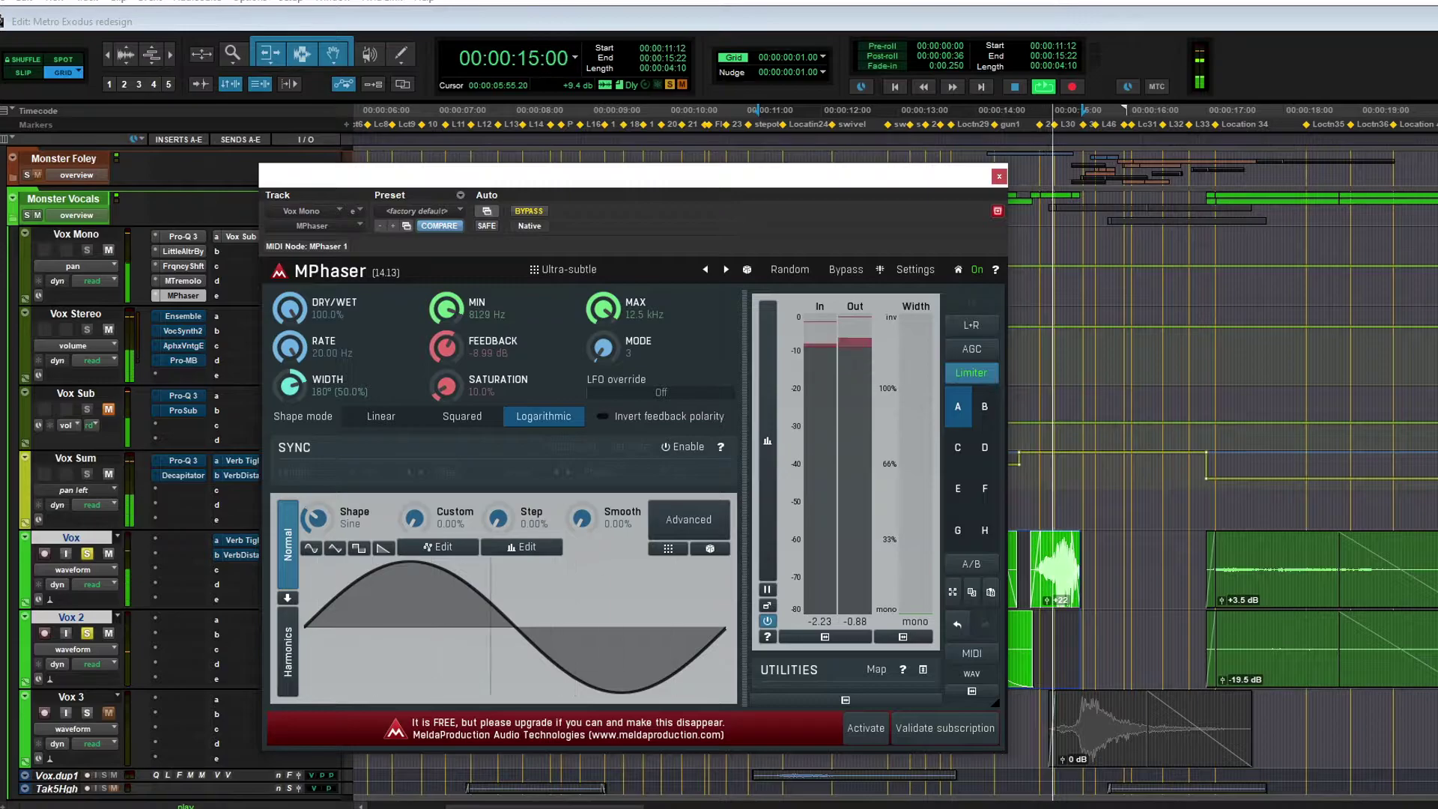
{"action": "left_click_drag", "start_coordinate": [363, 316], "coordinate": [363, 358]}
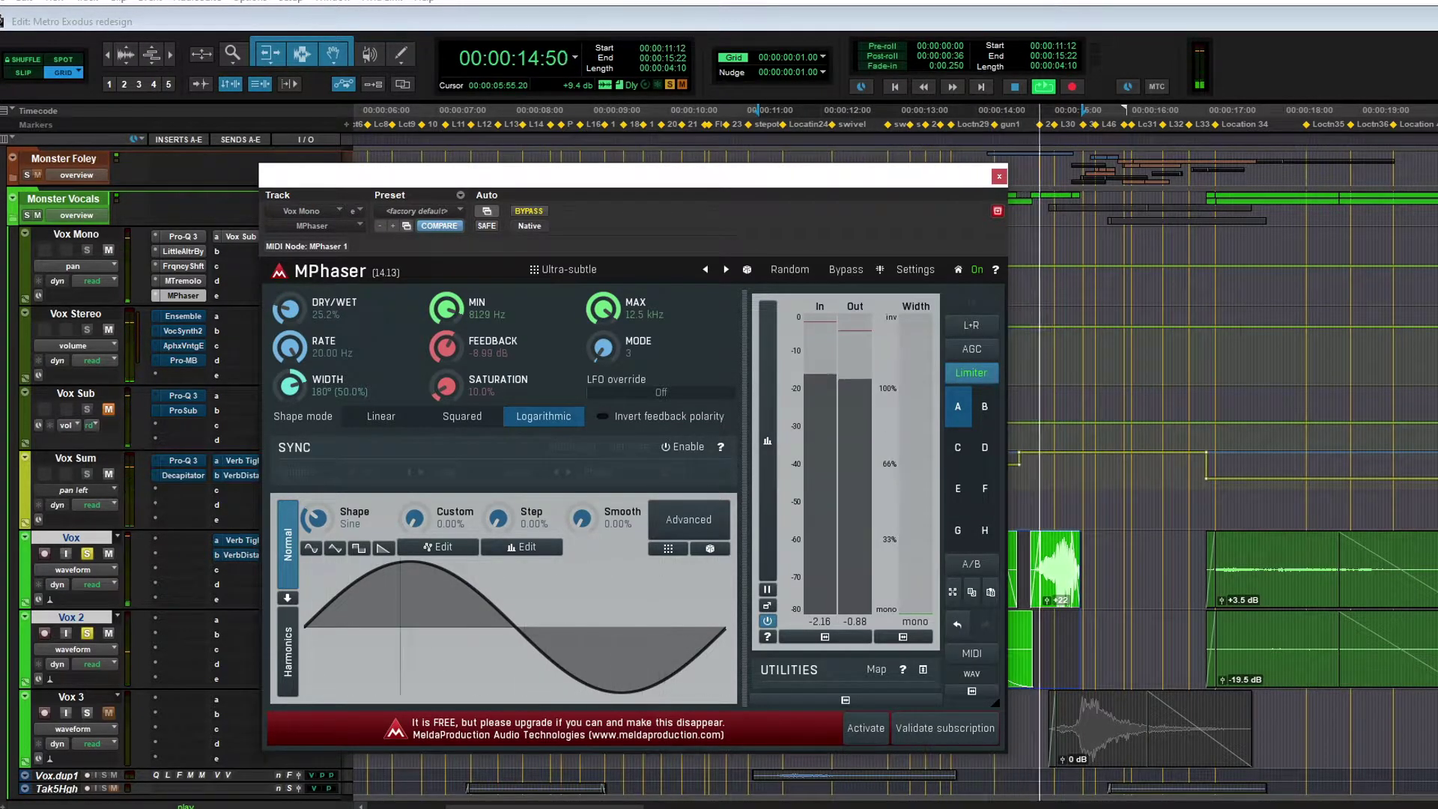
{"action": "key", "text": "space"}
{"action": "left_click", "coordinate": [183, 316]}
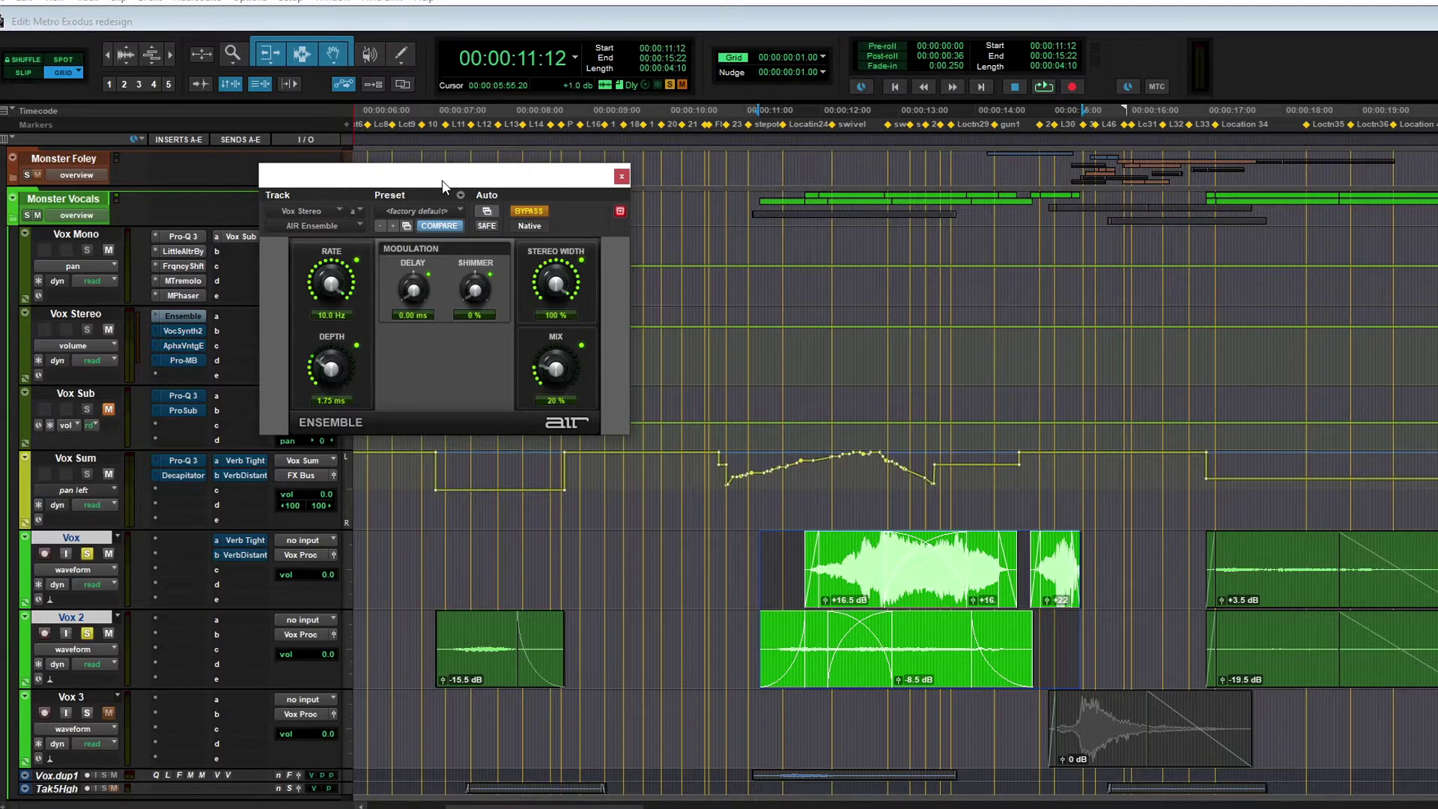
Step: Loop the Ensemble on Vox Stereo, comparing it in and out of bypass, raise its mix, then close it
{"action": "key", "text": "space"}
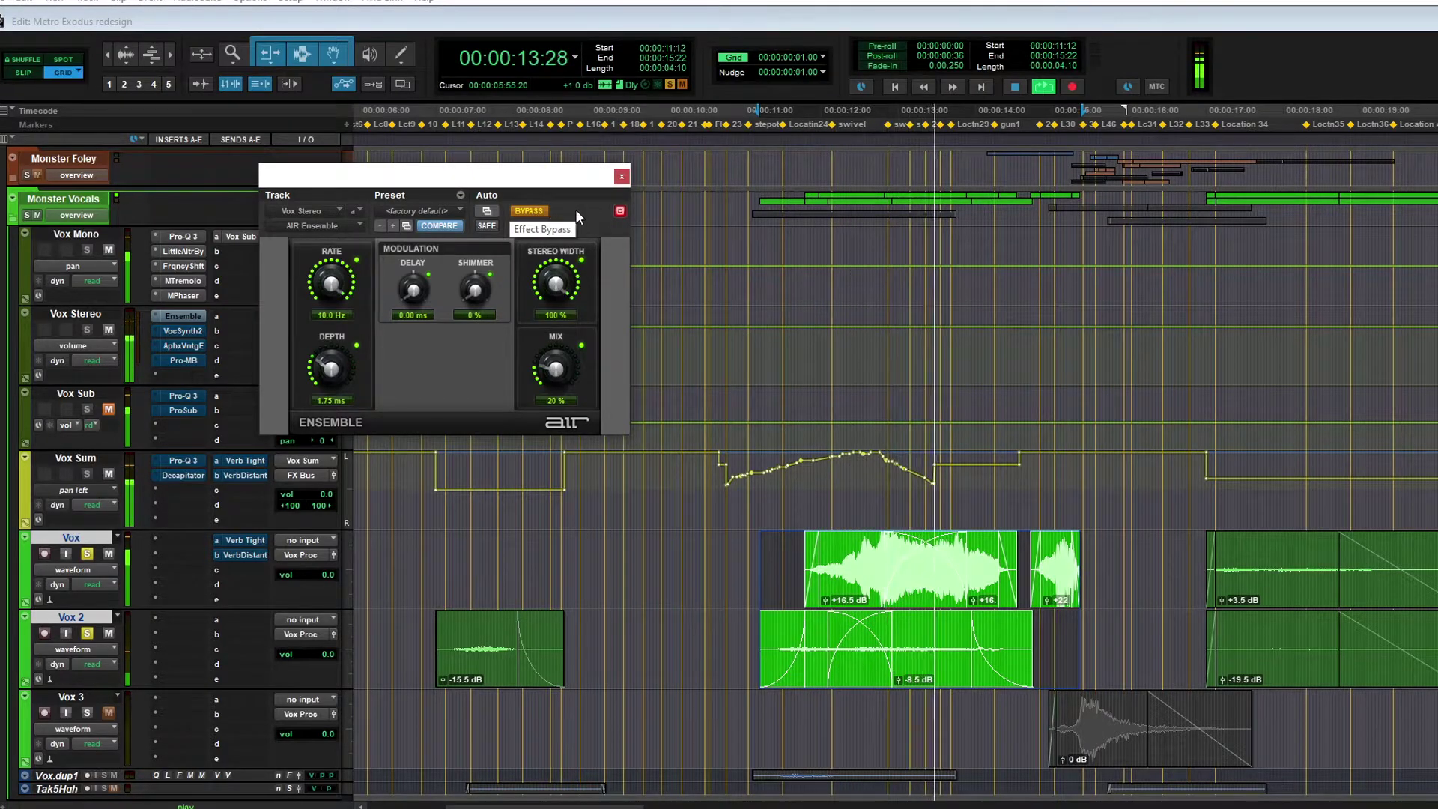
{"action": "left_click", "coordinate": [529, 212]}
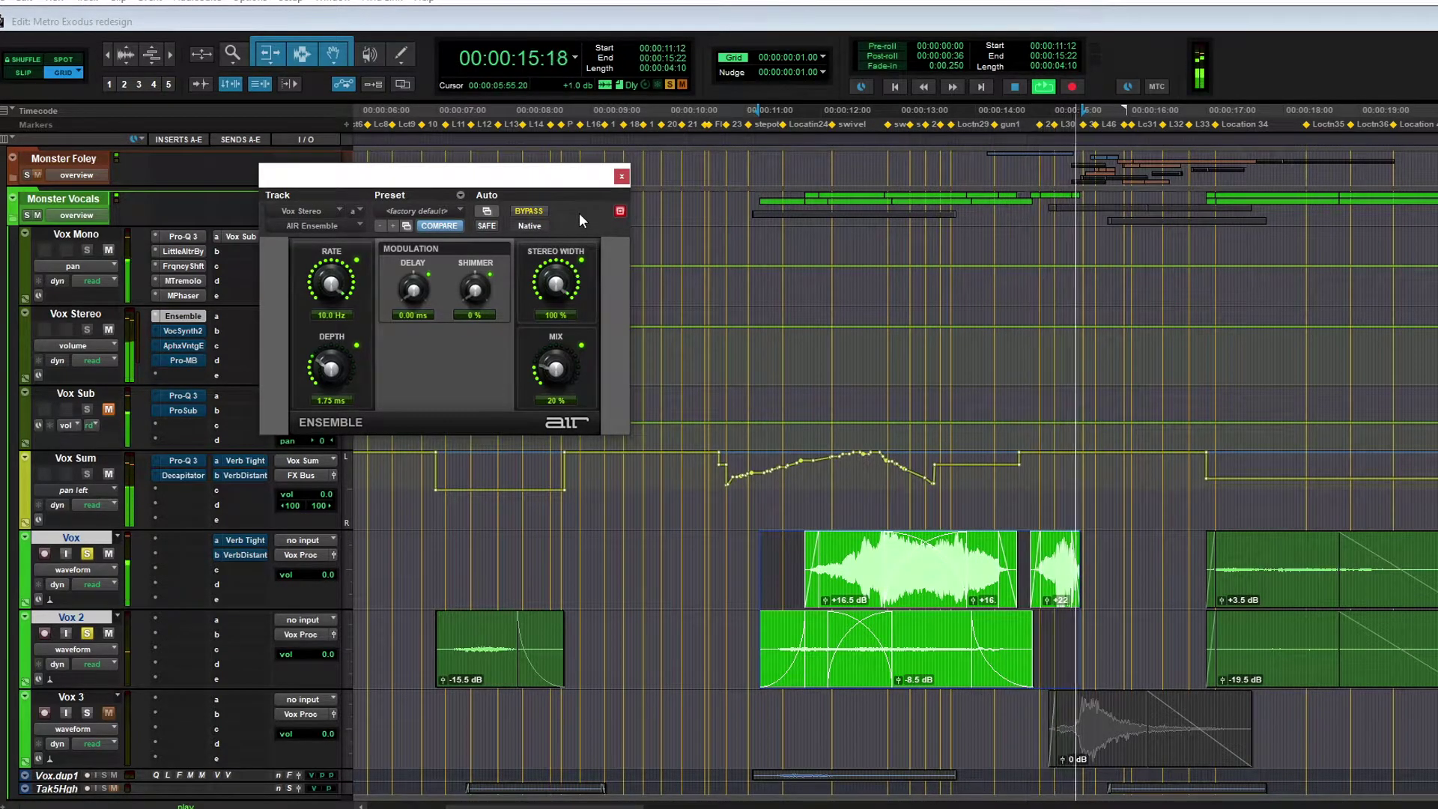
{"action": "left_click", "coordinate": [529, 211]}
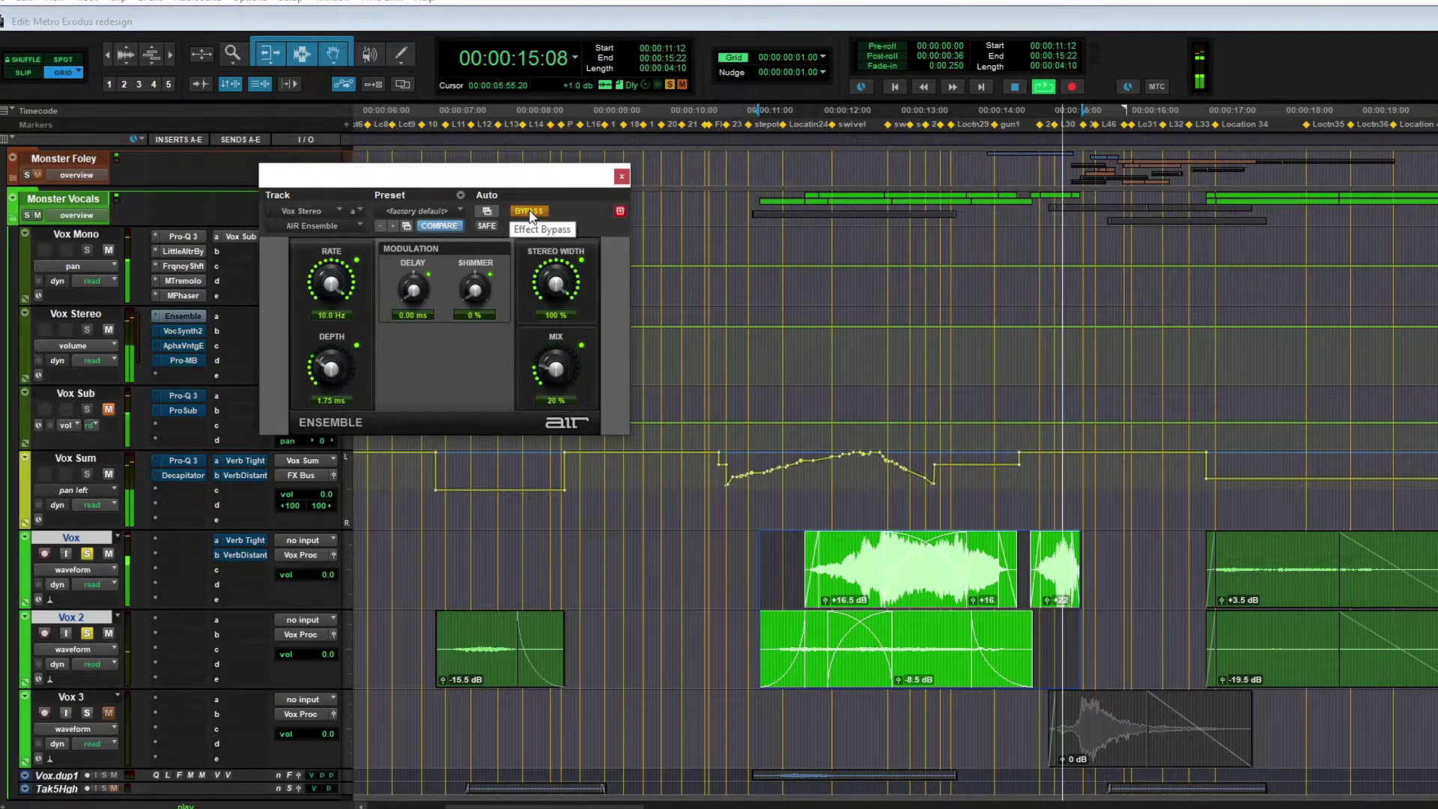
{"action": "left_click", "coordinate": [528, 210]}
{"action": "mouse_move", "coordinate": [554, 382]}
{"action": "left_mouse_down"}
{"action": "mouse_move", "coordinate": [556, 249]}
{"action": "mouse_move", "coordinate": [560, 390]}
{"action": "left_mouse_up"}
{"action": "left_click", "coordinate": [621, 176]}
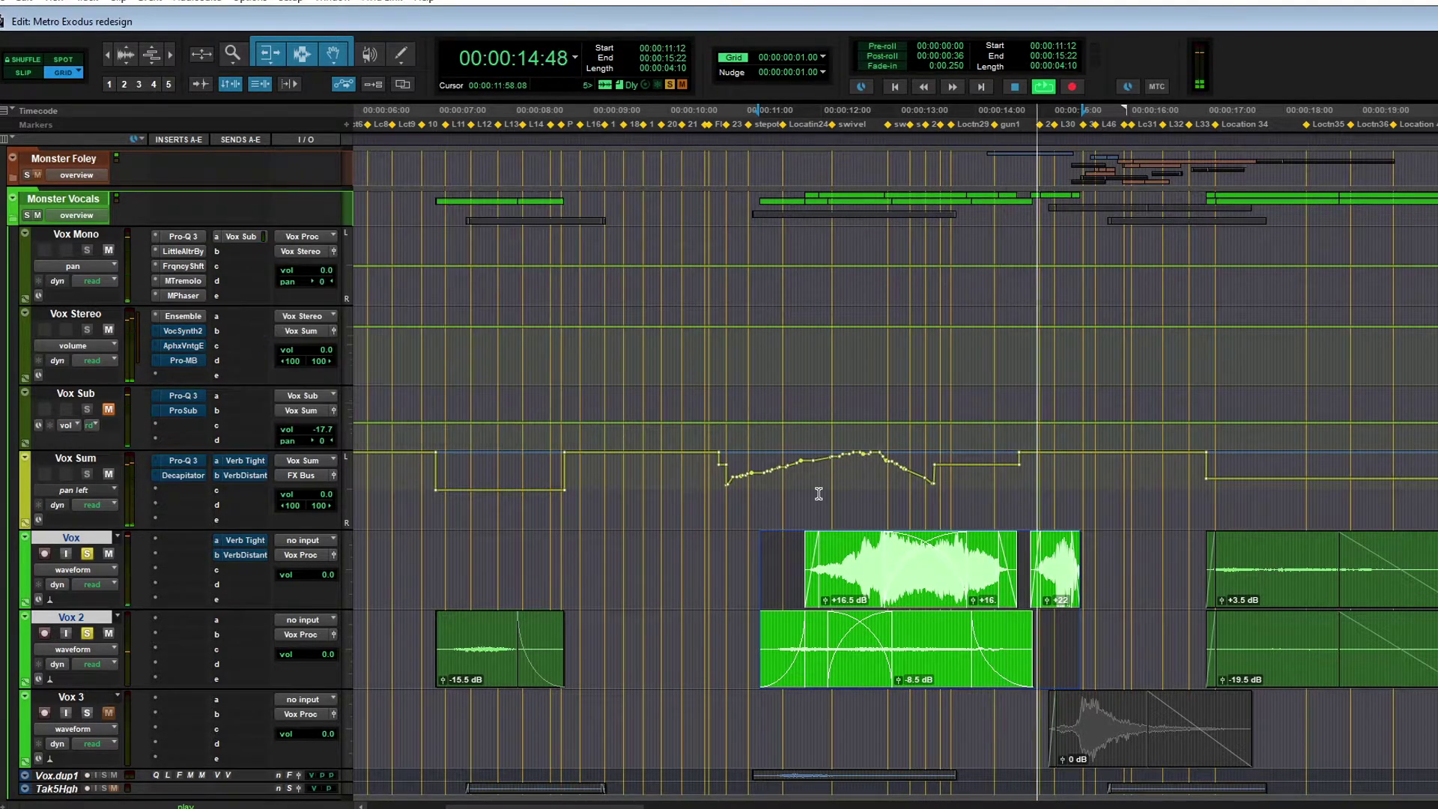
Step: Open VocalSynth 2 on Vox Stereo higher on screen and switch on Biovox during playback
{"action": "key", "text": "space"}
{"action": "left_click", "coordinate": [180, 330]}
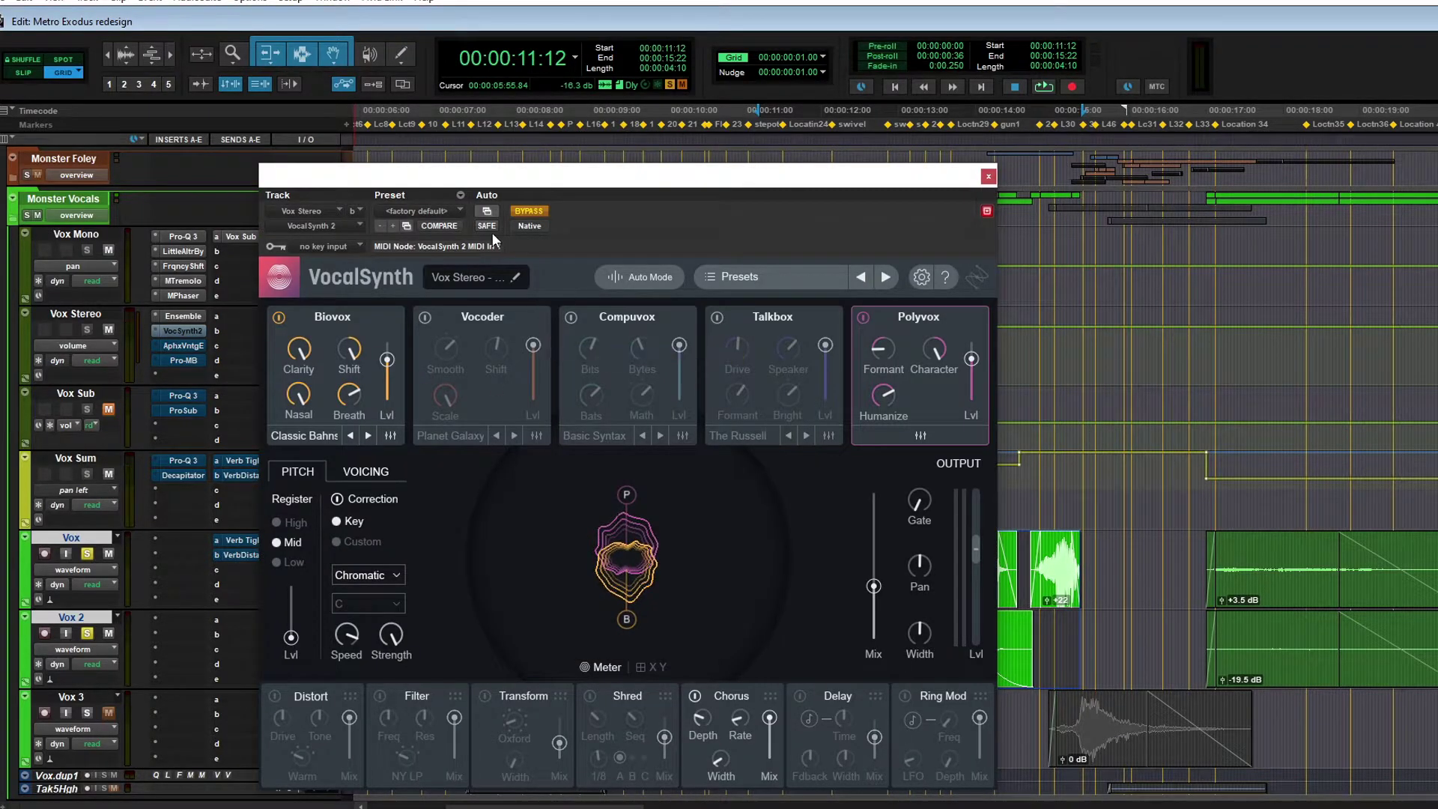
{"action": "left_click_drag", "start_coordinate": [504, 181], "coordinate": [496, 127]}
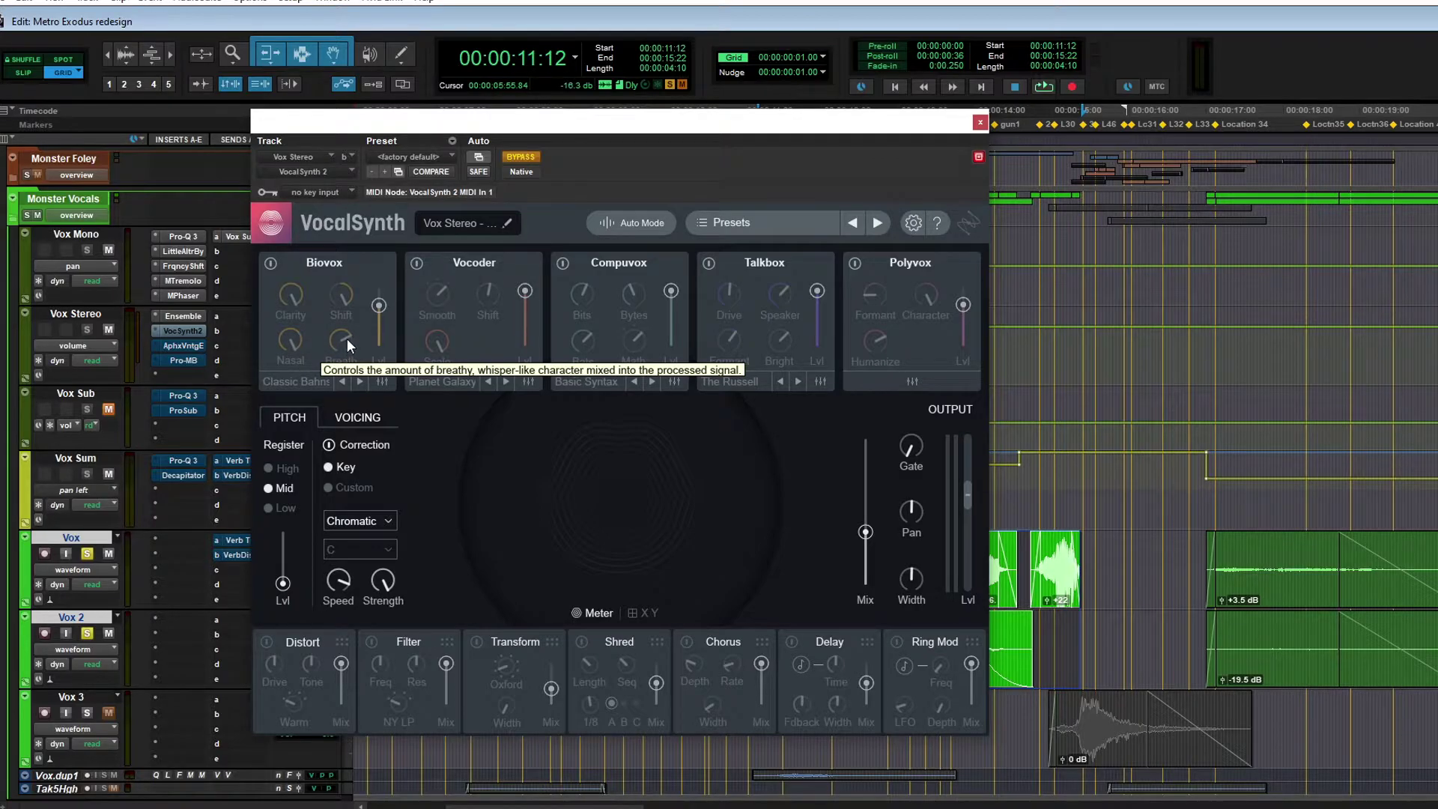
{"action": "key", "text": "space"}
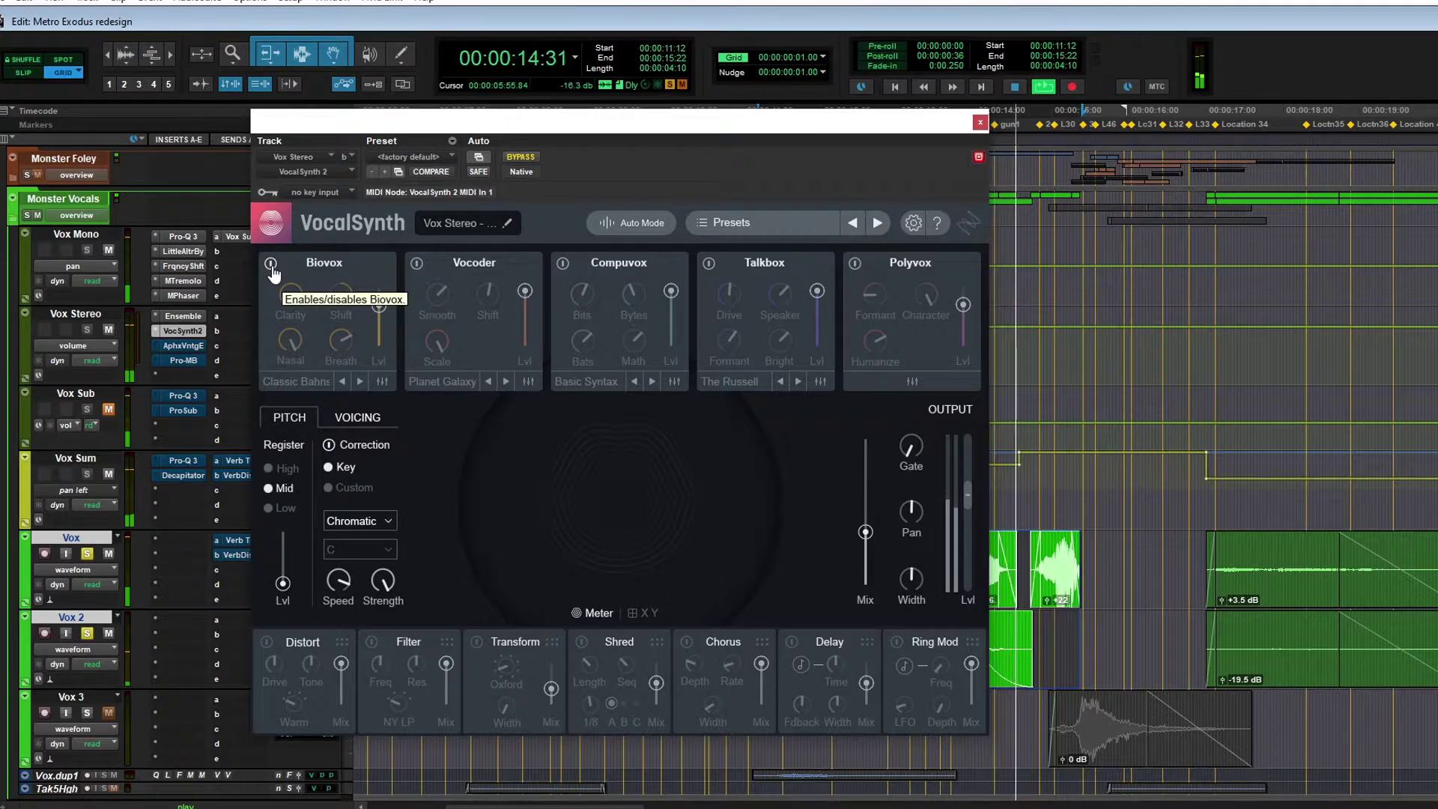
{"action": "left_click", "coordinate": [270, 264]}
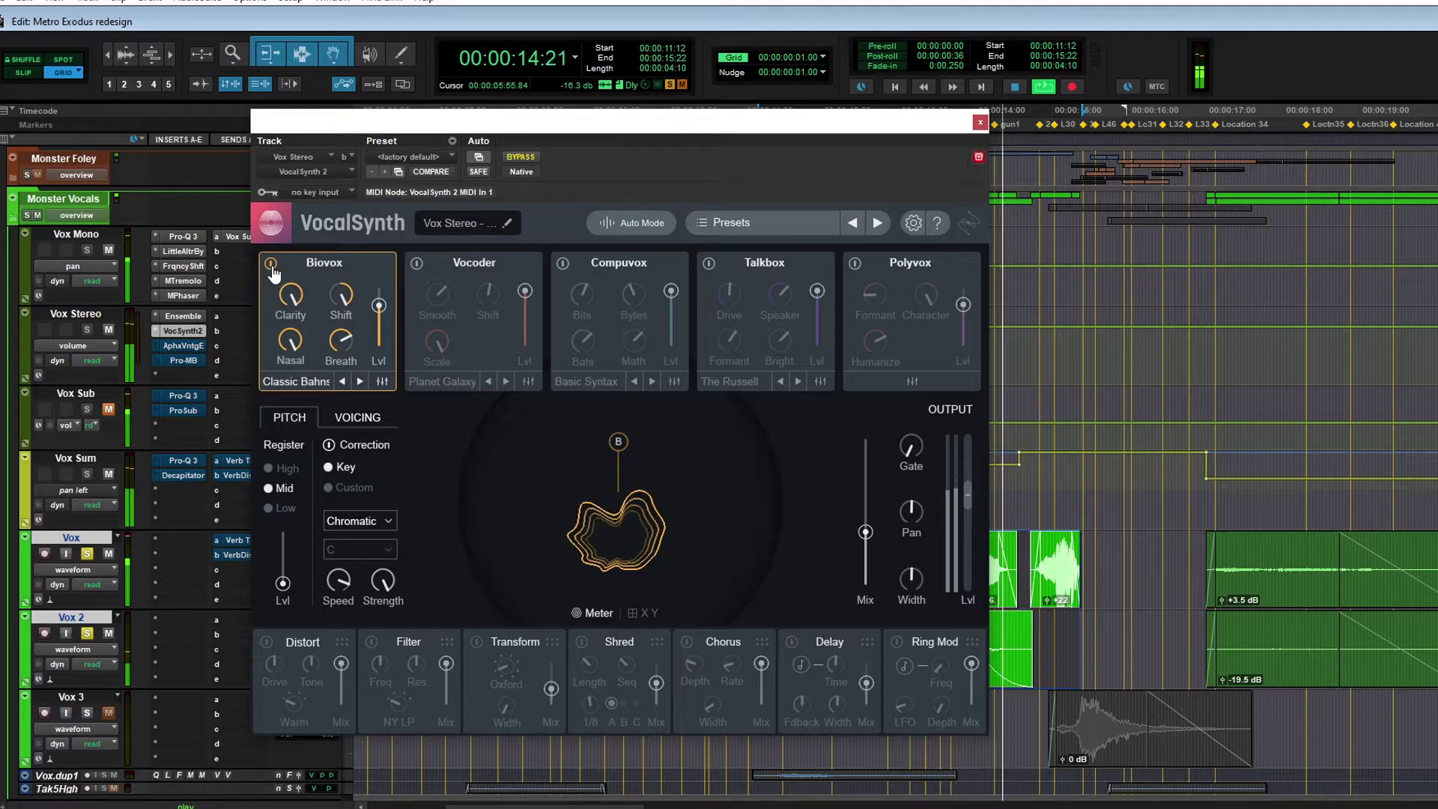
Step: Switch on the Polyvox module and toggle it off and on to compare
{"action": "key", "text": "space"}
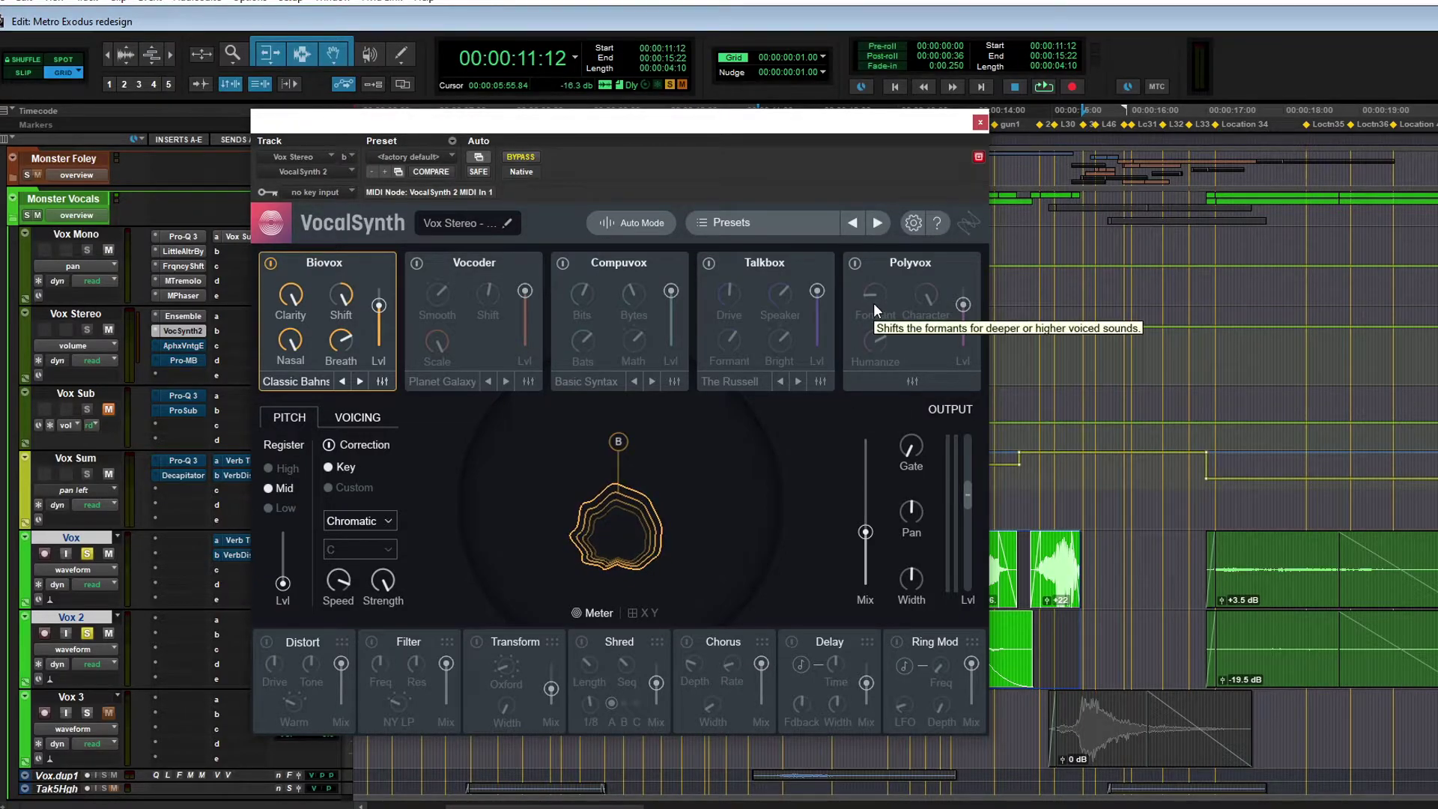
{"action": "left_click", "coordinate": [854, 263]}
{"action": "key", "text": "space"}
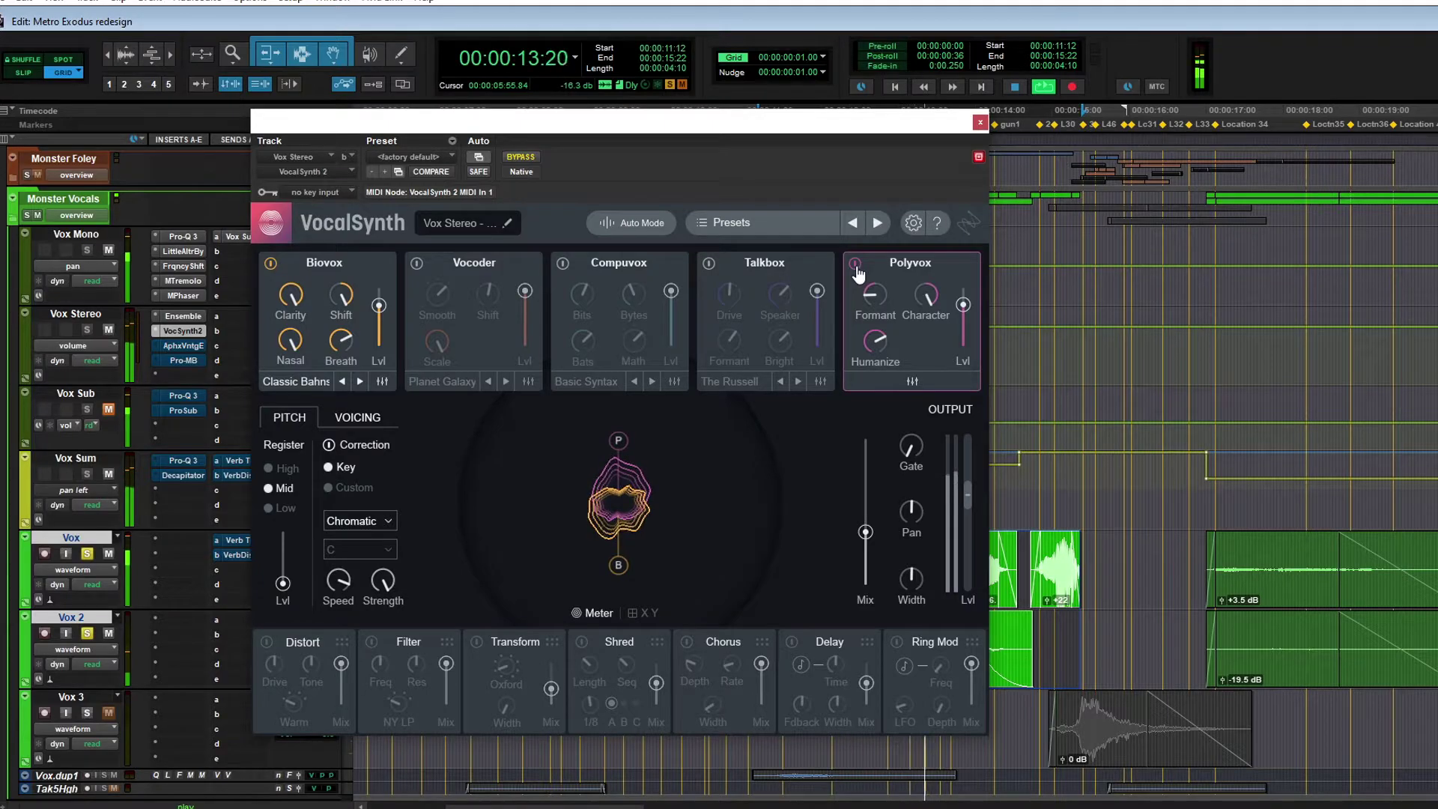
{"action": "left_click", "coordinate": [855, 263]}
Step: Re-enable Polyvox, switch on Chorus, and take the wet/dry mix up to 100 then down to 96
{"action": "left_click", "coordinate": [855, 263]}
{"action": "key", "text": "space"}
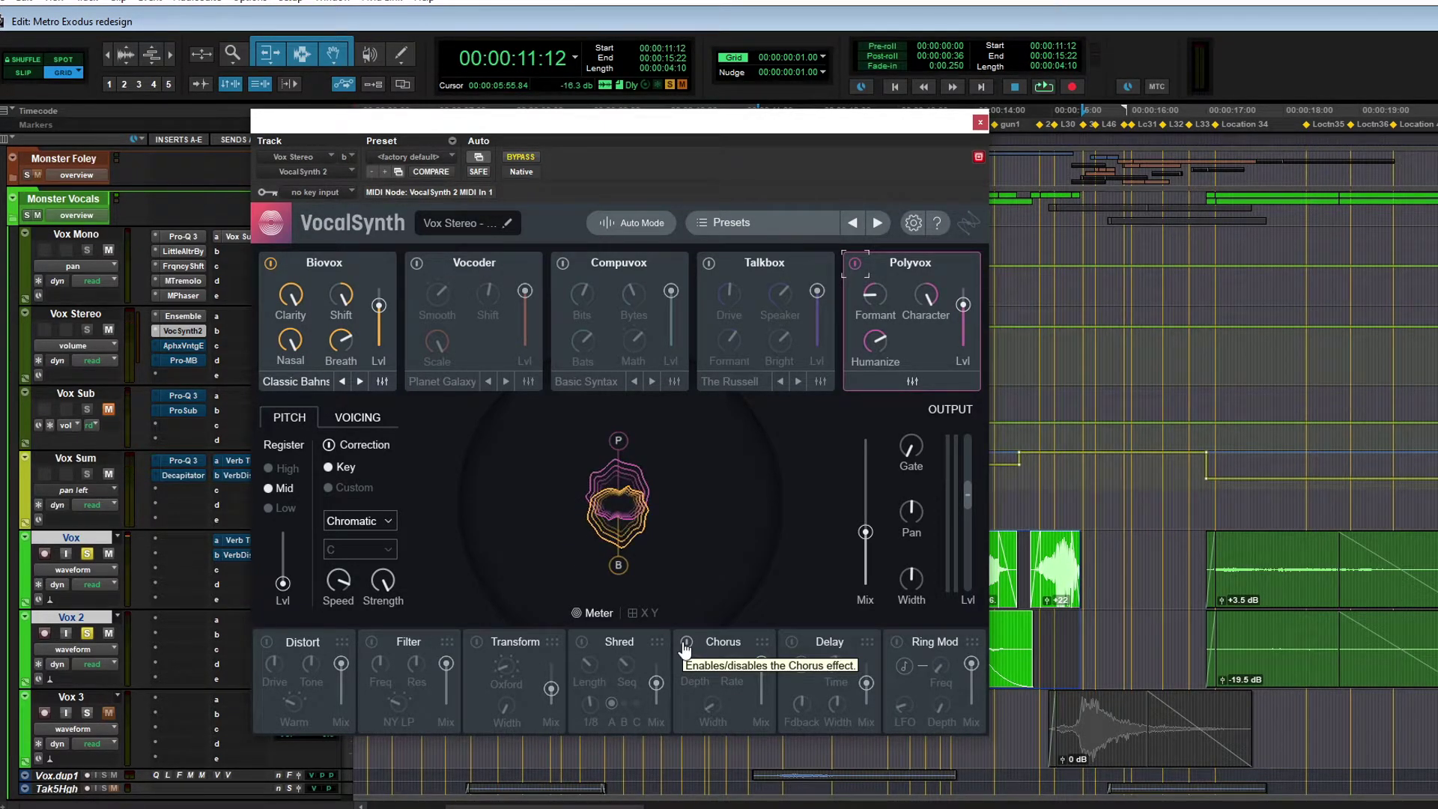
{"action": "left_click", "coordinate": [685, 642]}
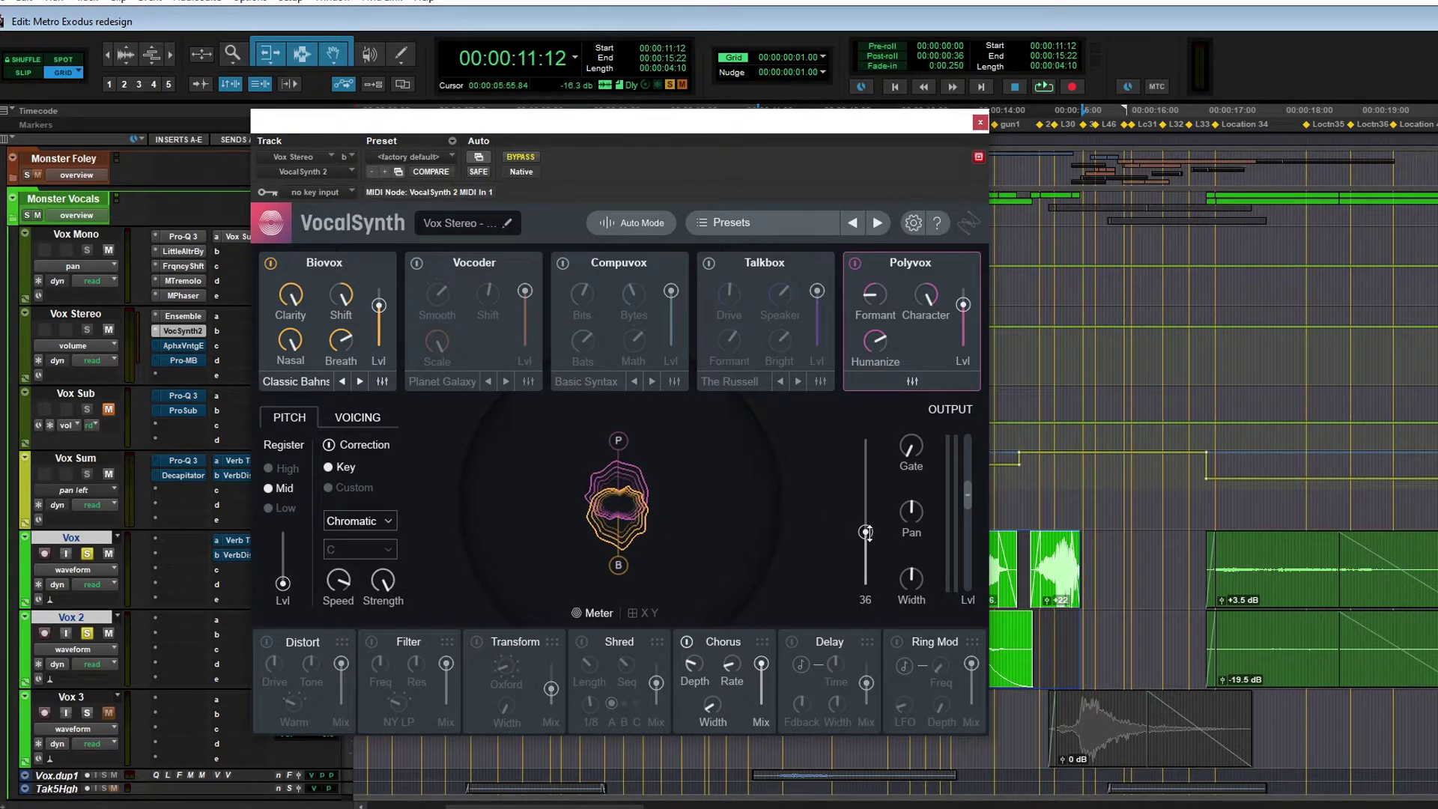
{"action": "key", "text": "space"}
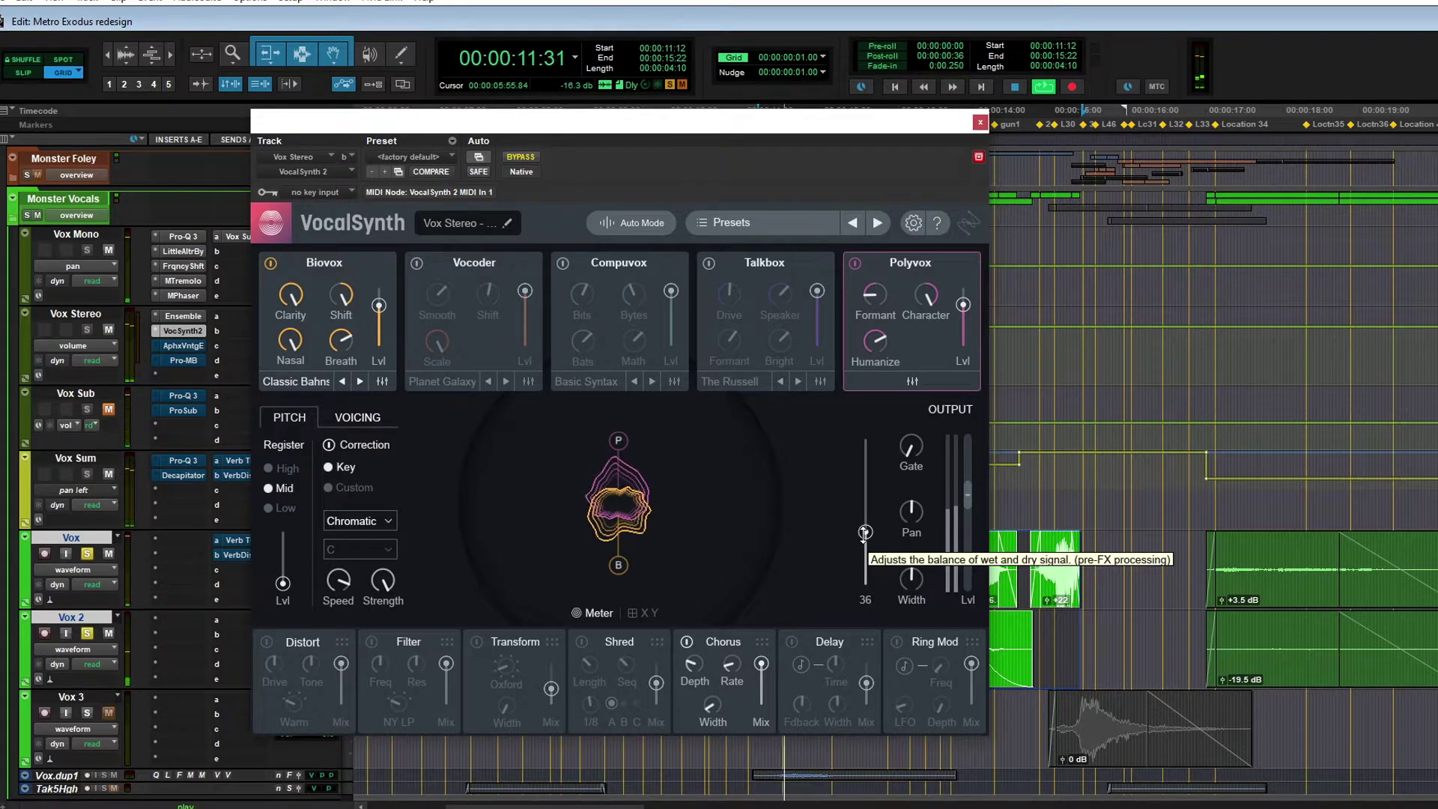
{"action": "left_click_drag", "start_coordinate": [865, 532], "coordinate": [851, 415]}
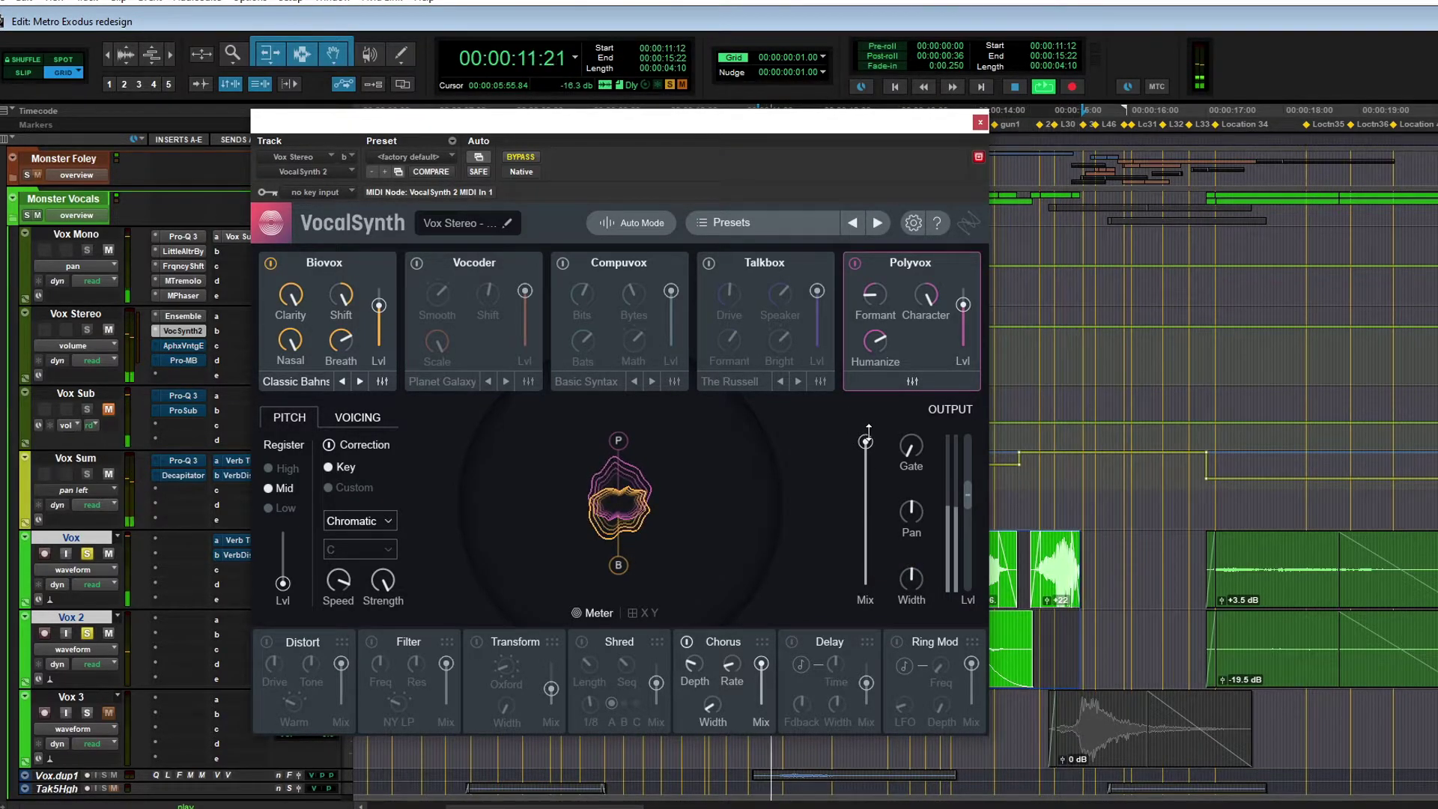
{"action": "left_click_drag", "start_coordinate": [866, 441], "coordinate": [866, 536]}
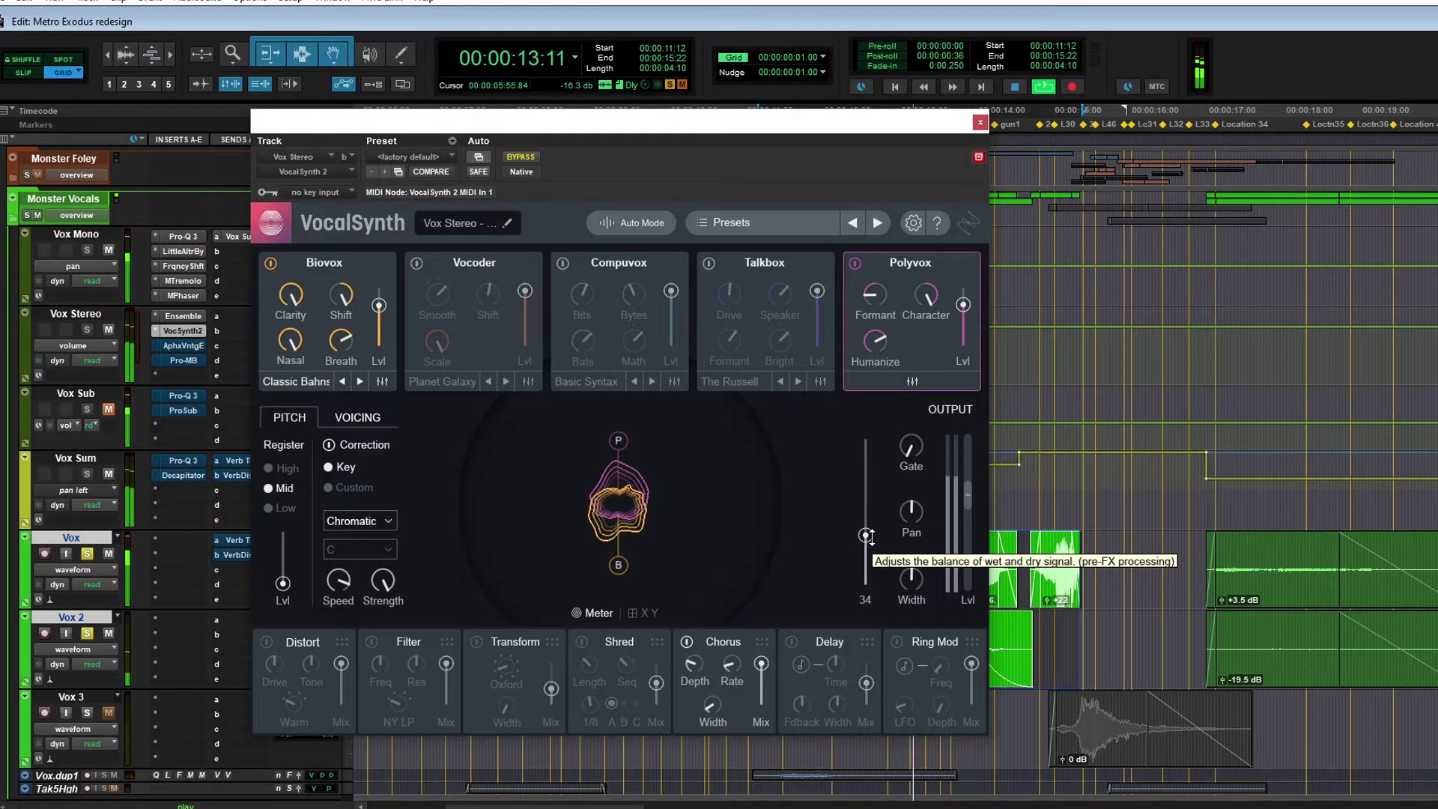
Step: Close VocalSynth, then audition Vox Stereo's Aphex Vintage Exciter during playback with the effect switched on
{"action": "left_click", "coordinate": [979, 122]}
{"action": "key", "text": "space"}
{"action": "left_click", "coordinate": [181, 344]}
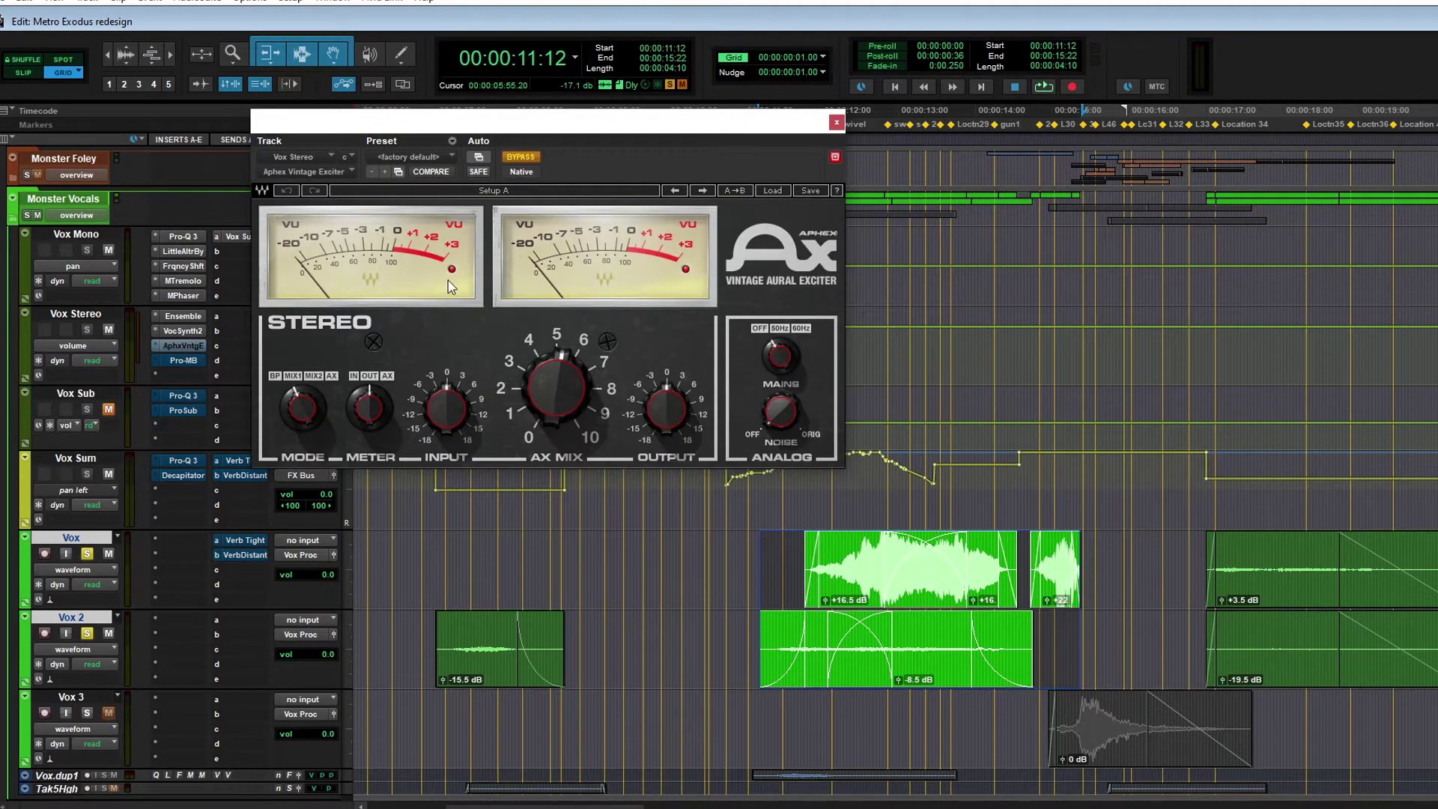
{"action": "left_click_drag", "start_coordinate": [522, 126], "coordinate": [552, 262]}
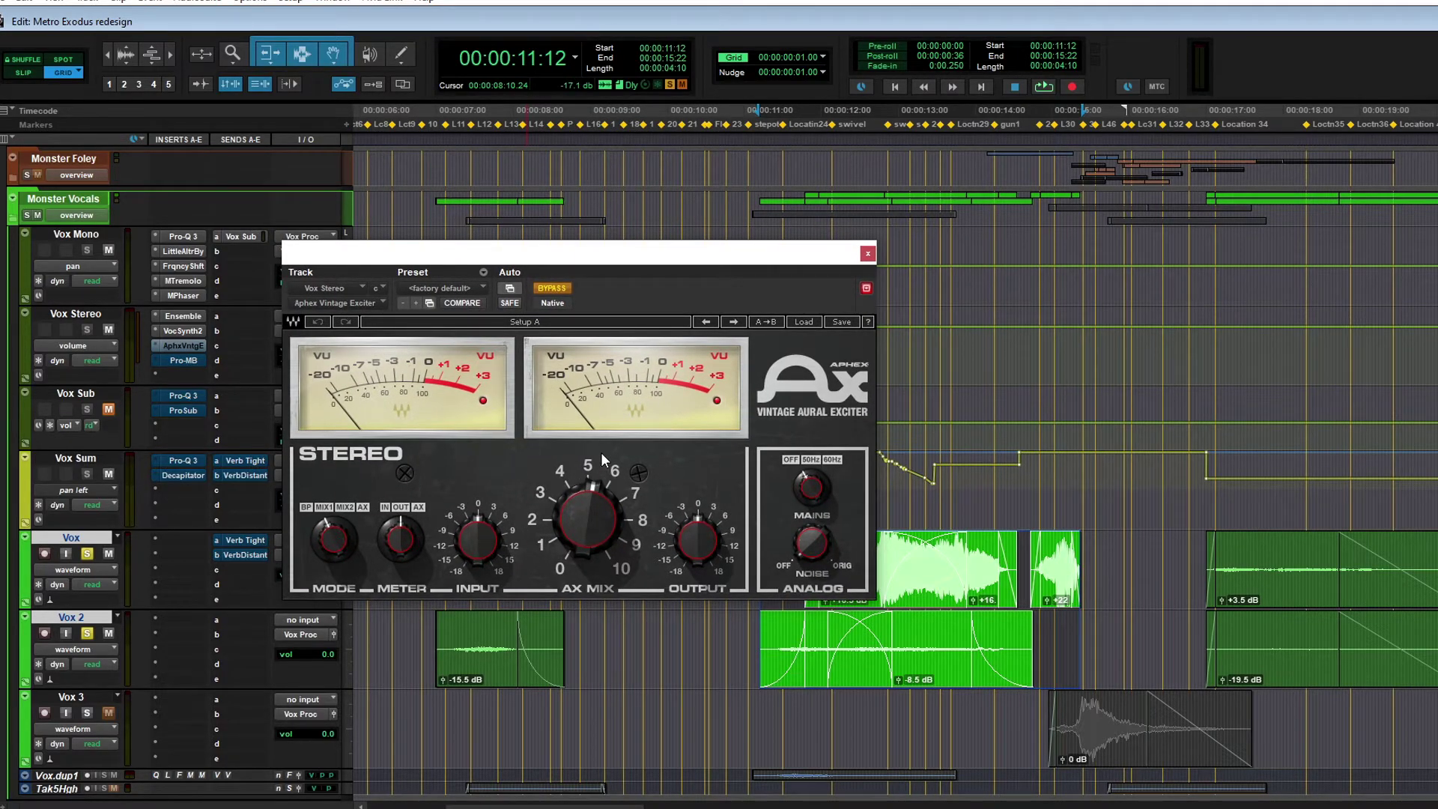
{"action": "key", "text": "space"}
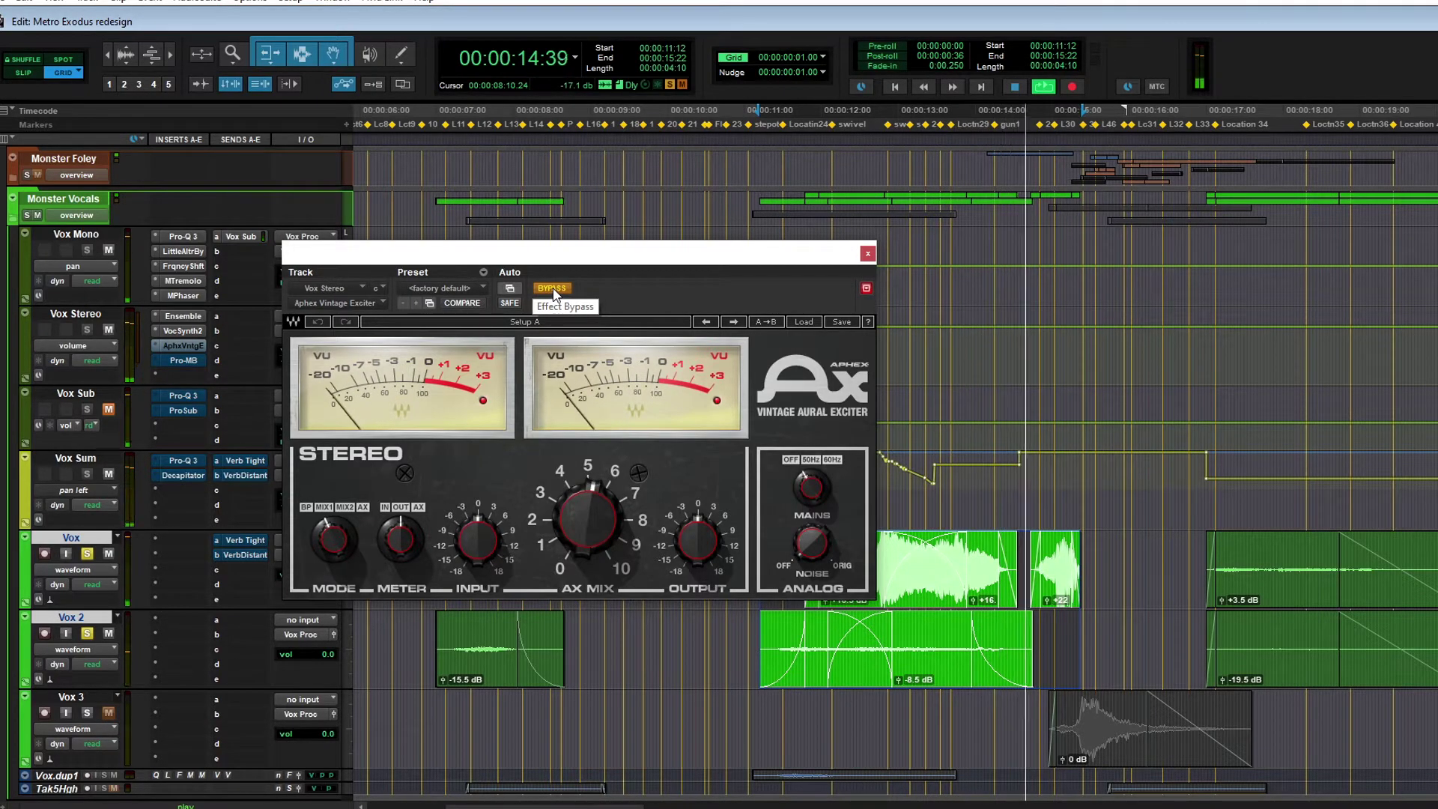
{"action": "left_click", "coordinate": [552, 288]}
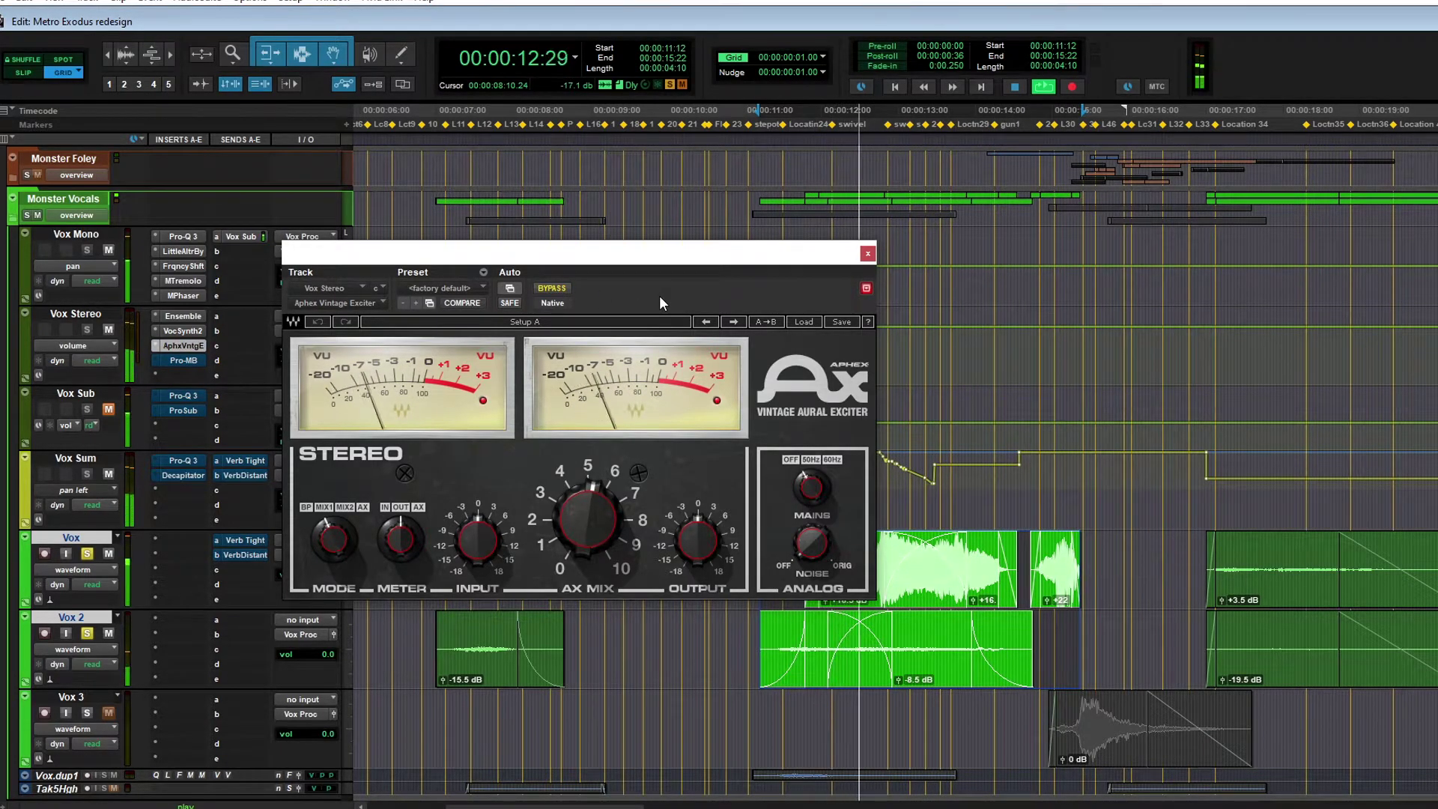
{"action": "left_click", "coordinate": [867, 254]}
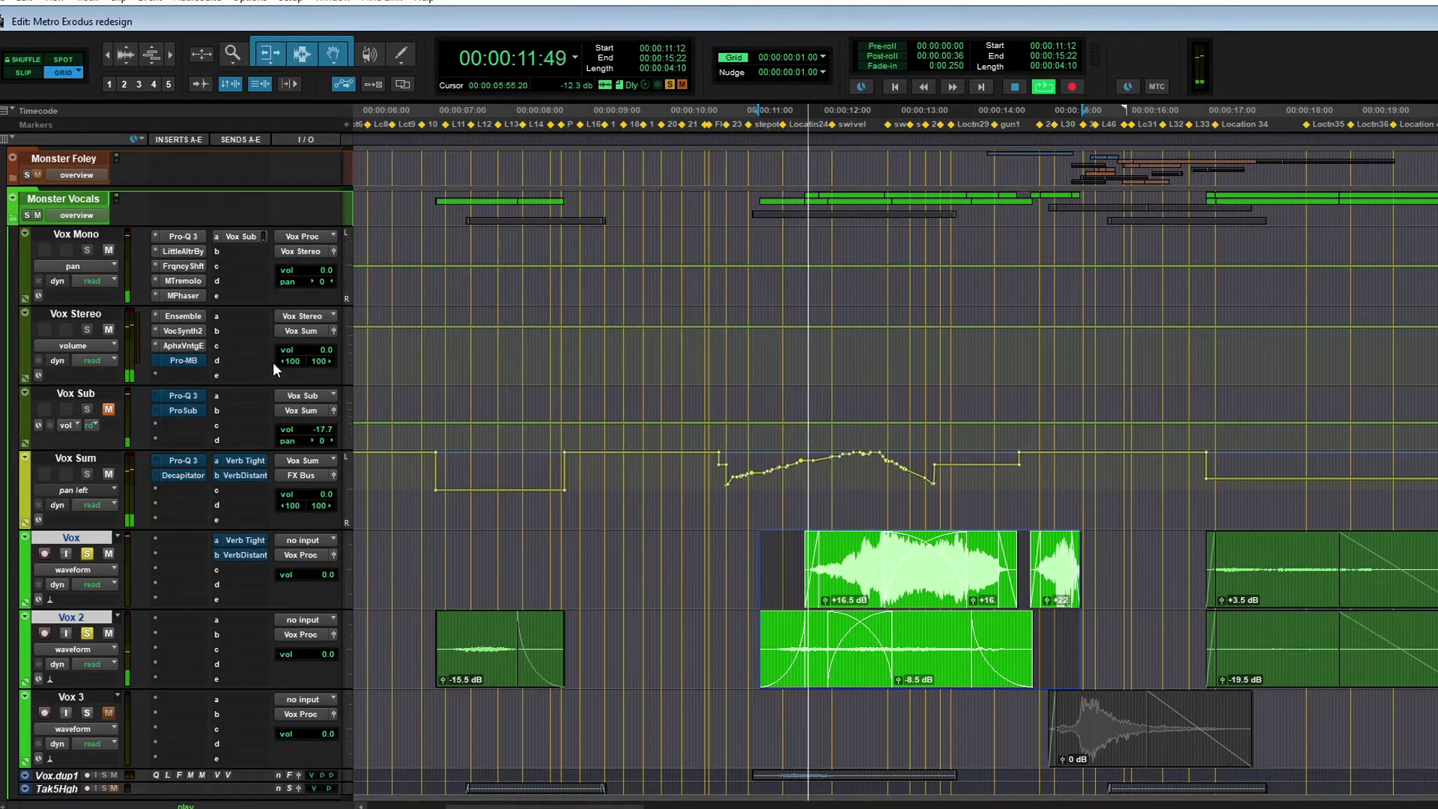
{"action": "left_click", "coordinate": [184, 361]}
{"action": "left_click_drag", "start_coordinate": [635, 255], "coordinate": [591, 173]}
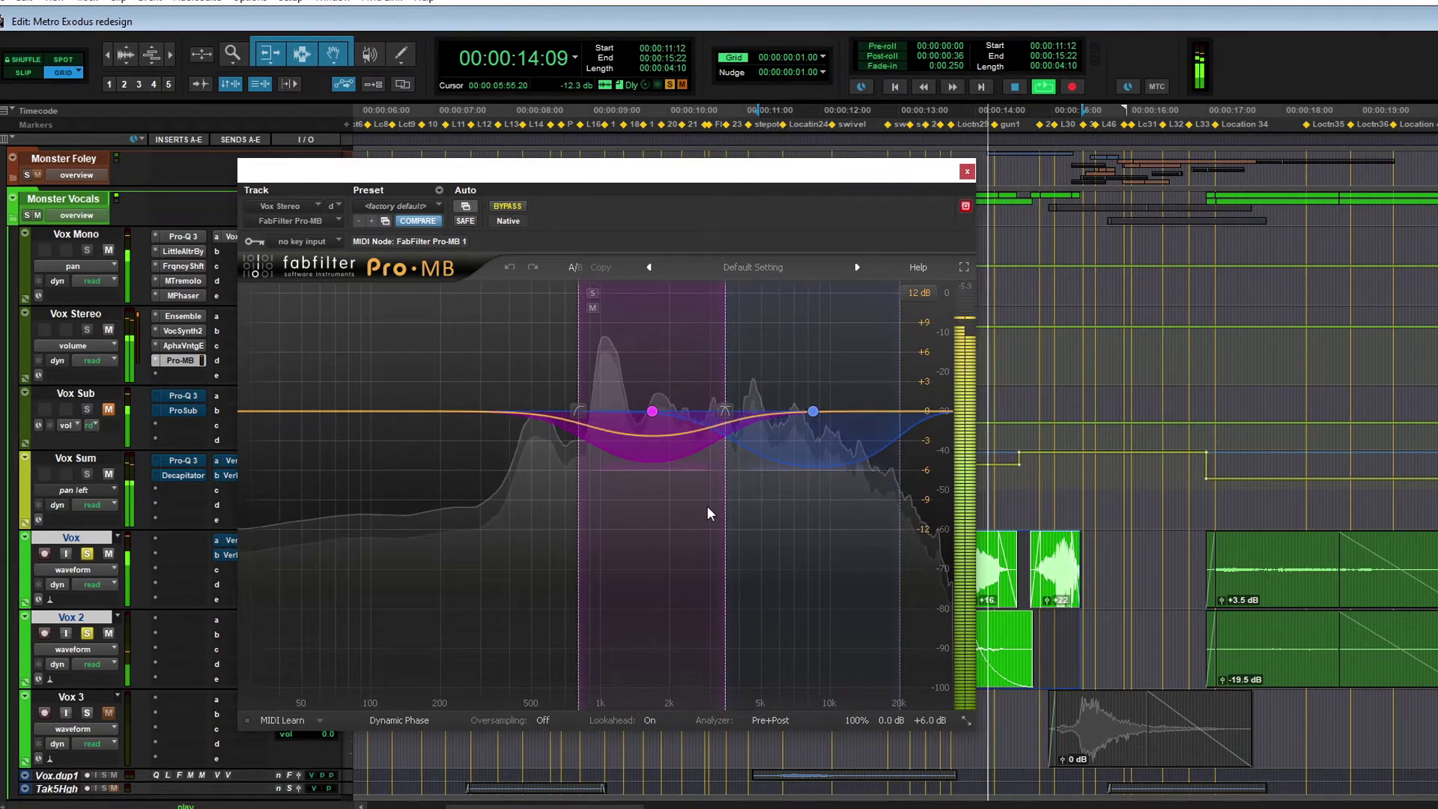
{"action": "key", "text": "space"}
{"action": "left_click", "coordinate": [180, 360]}
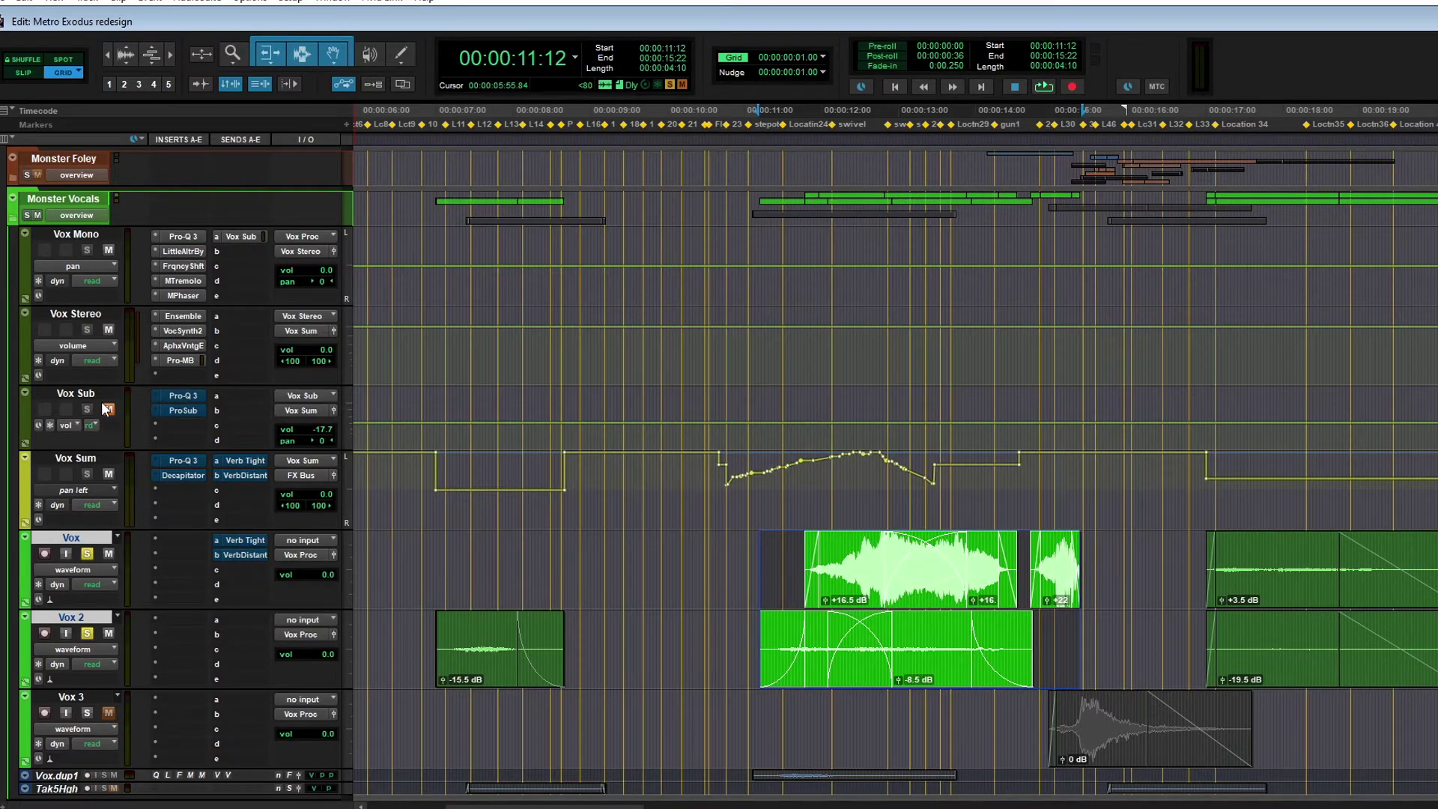
{"action": "left_click", "coordinate": [174, 394]}
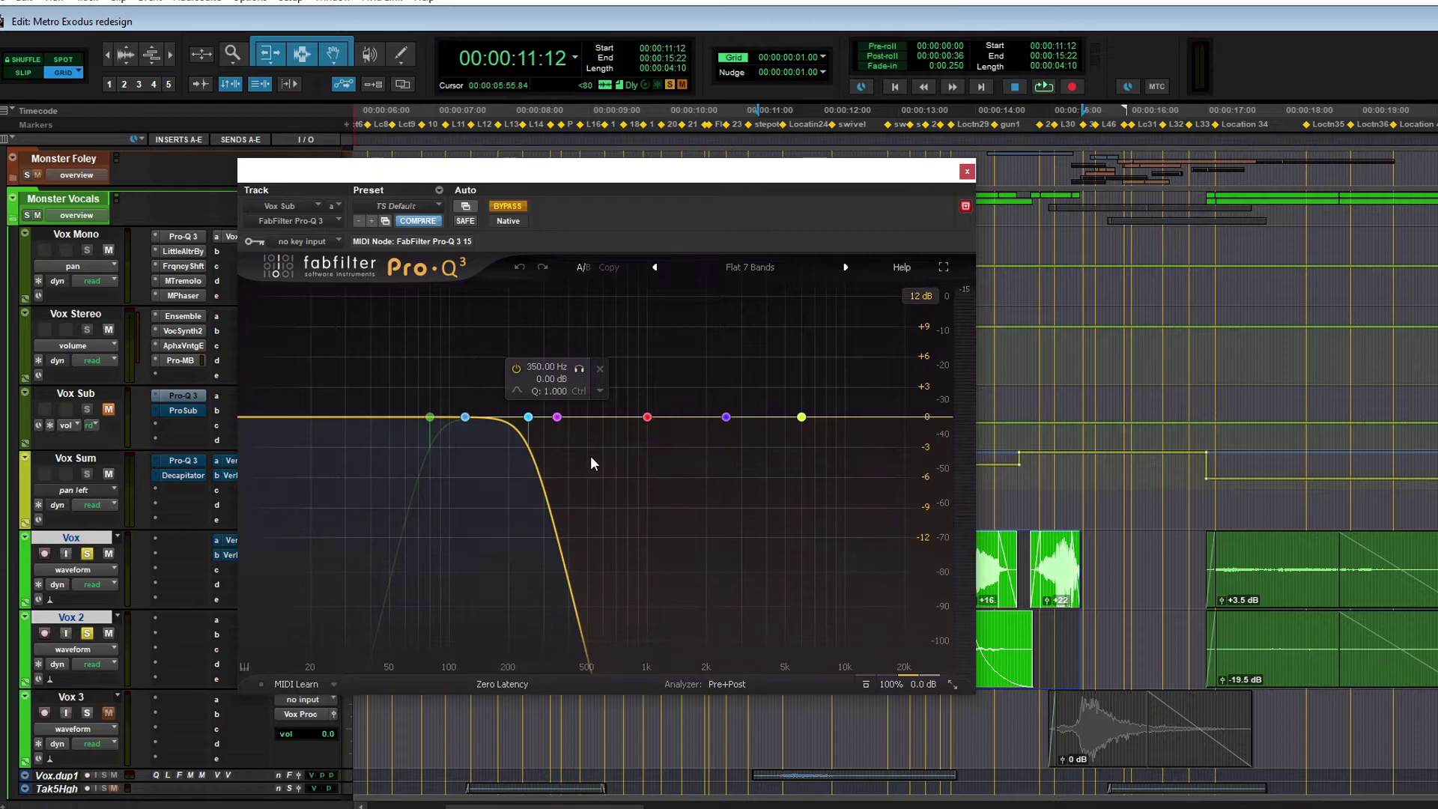
{"action": "mouse_move", "coordinate": [541, 446]}
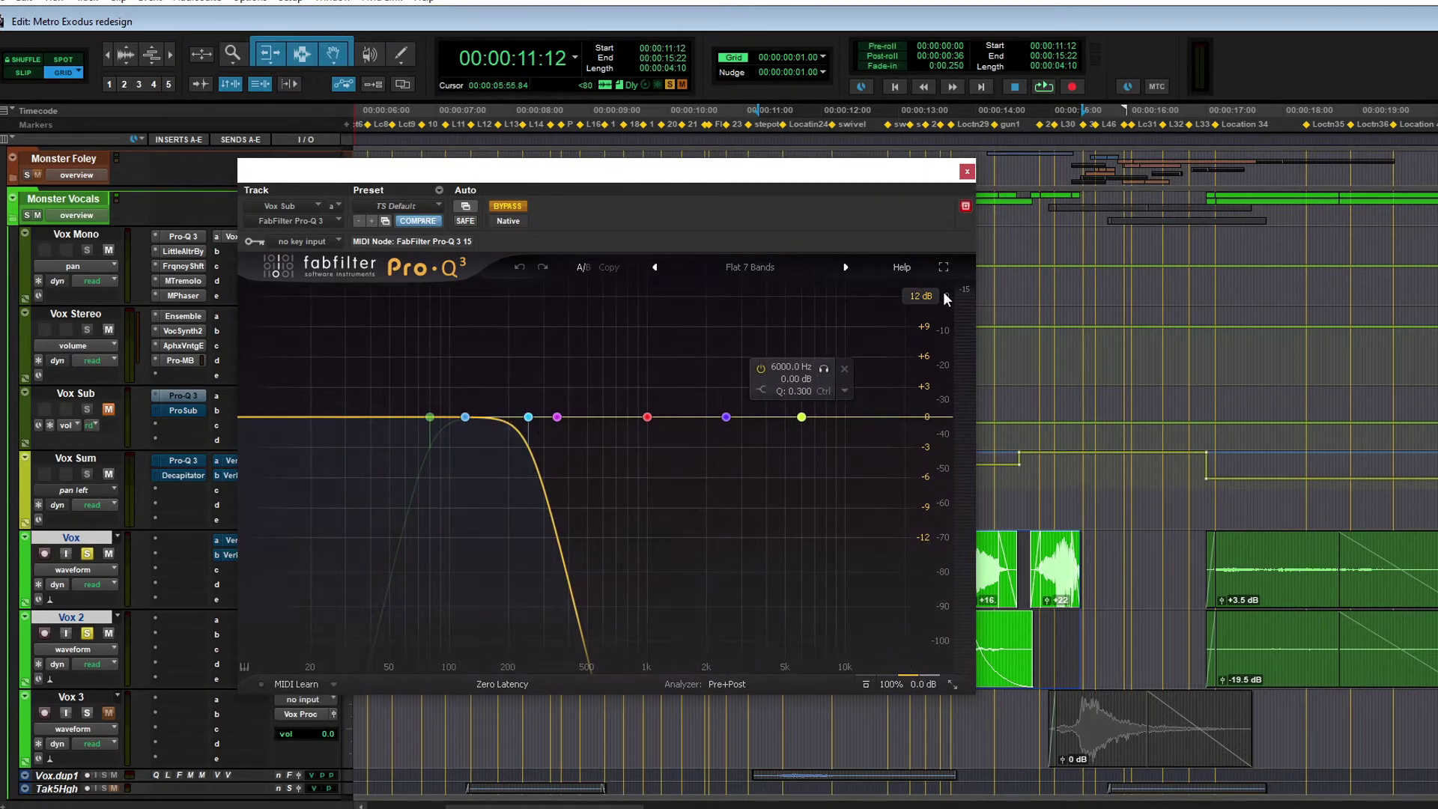
{"action": "left_click", "coordinate": [966, 174]}
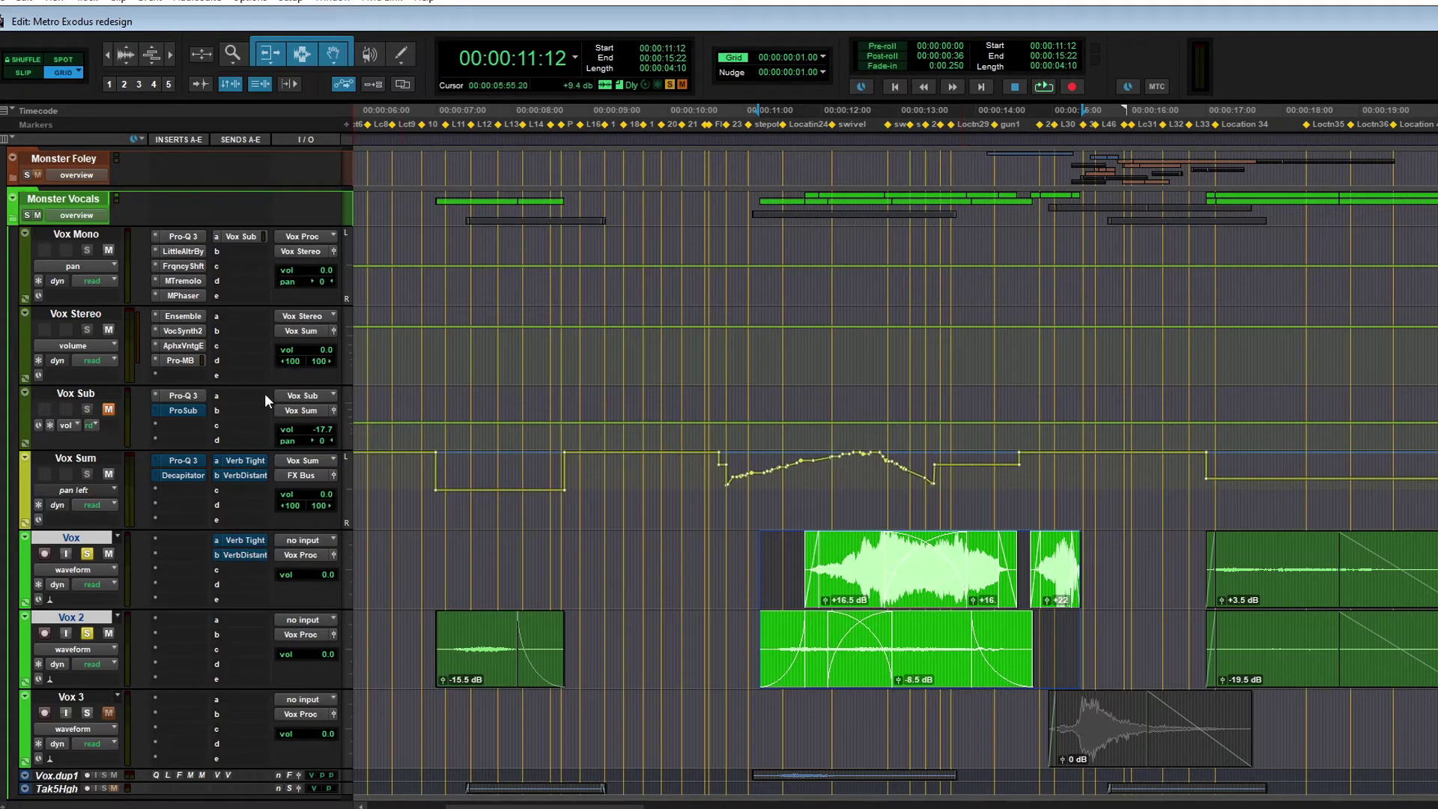
{"action": "left_click", "coordinate": [184, 411]}
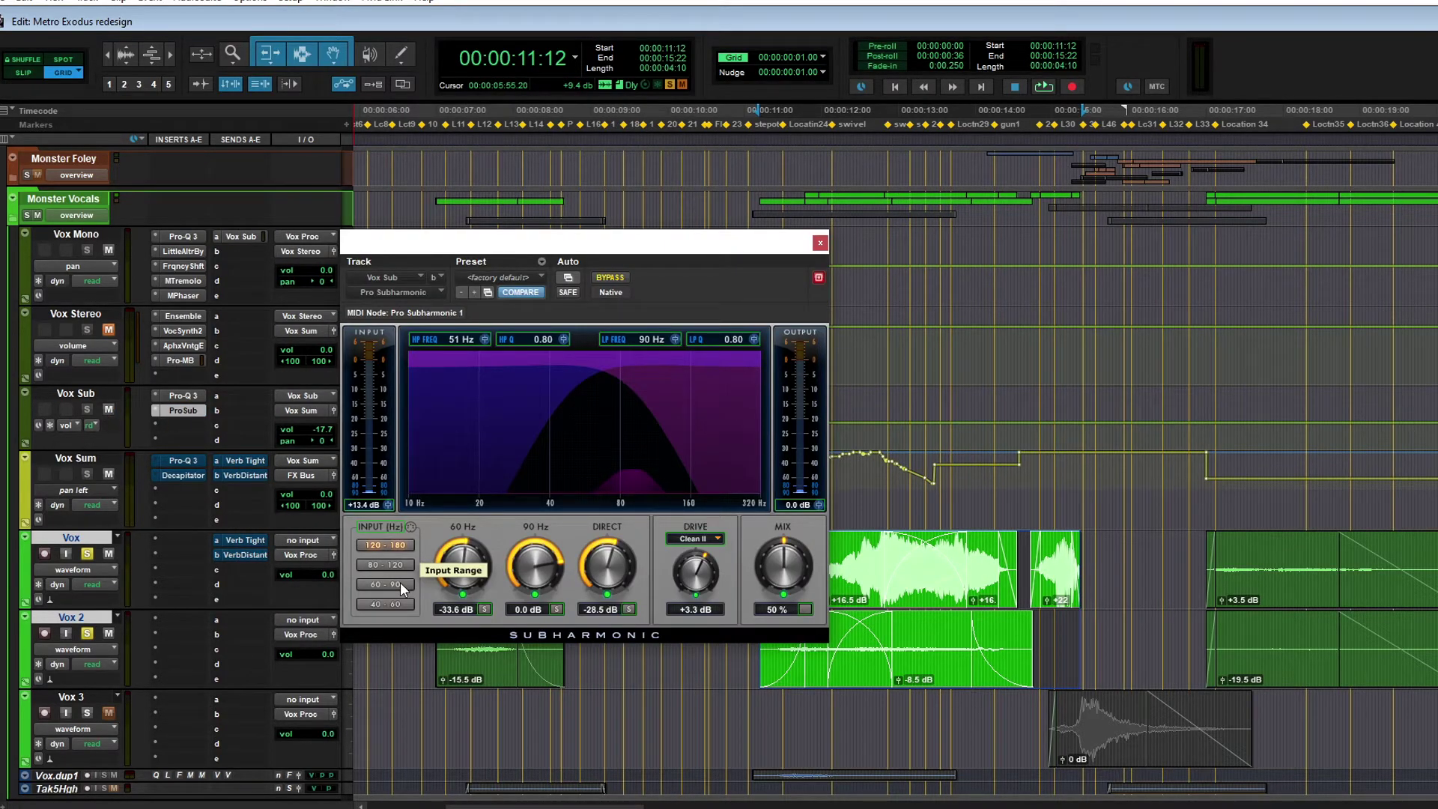
{"action": "left_click", "coordinate": [400, 584]}
{"action": "key", "text": "space"}
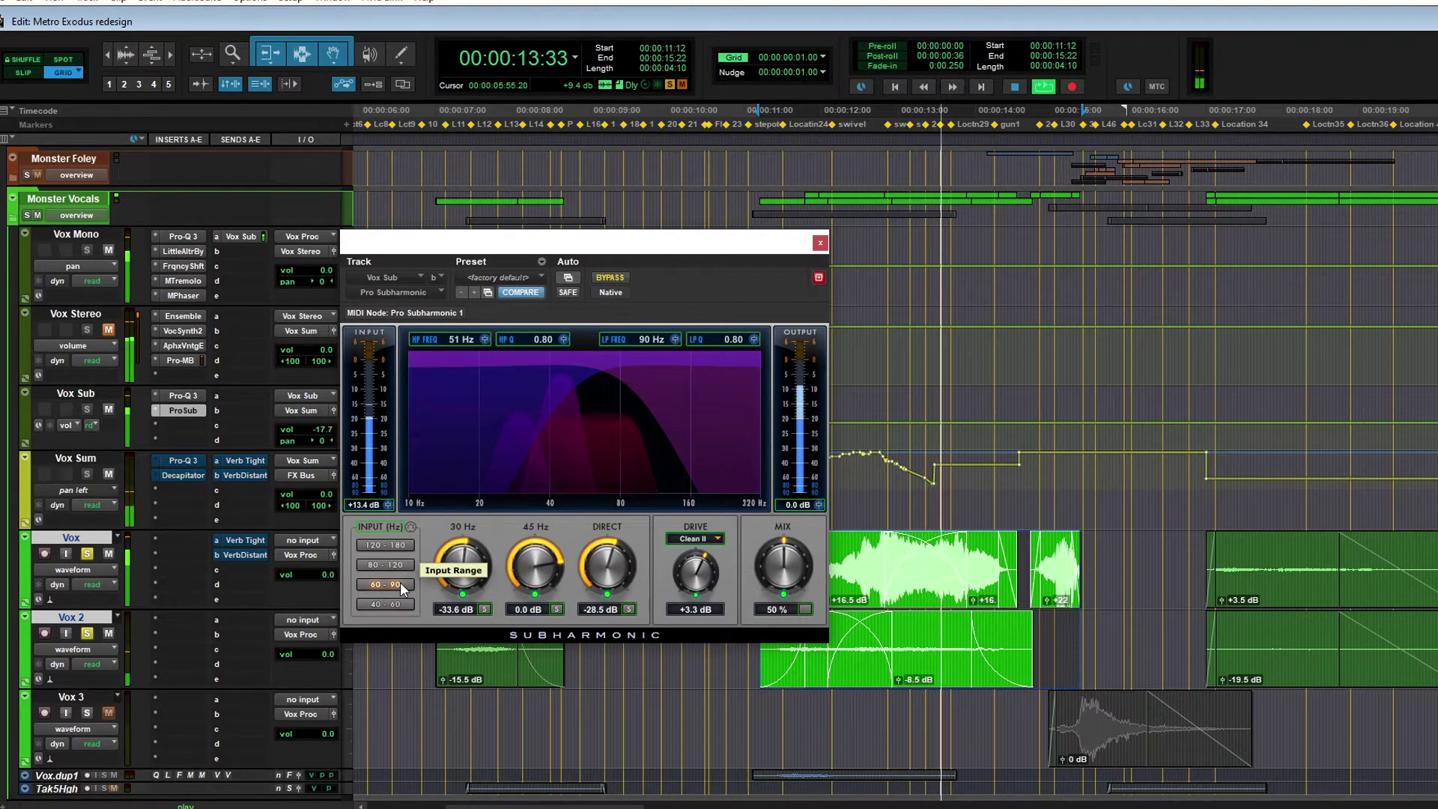
{"action": "key", "text": "space"}
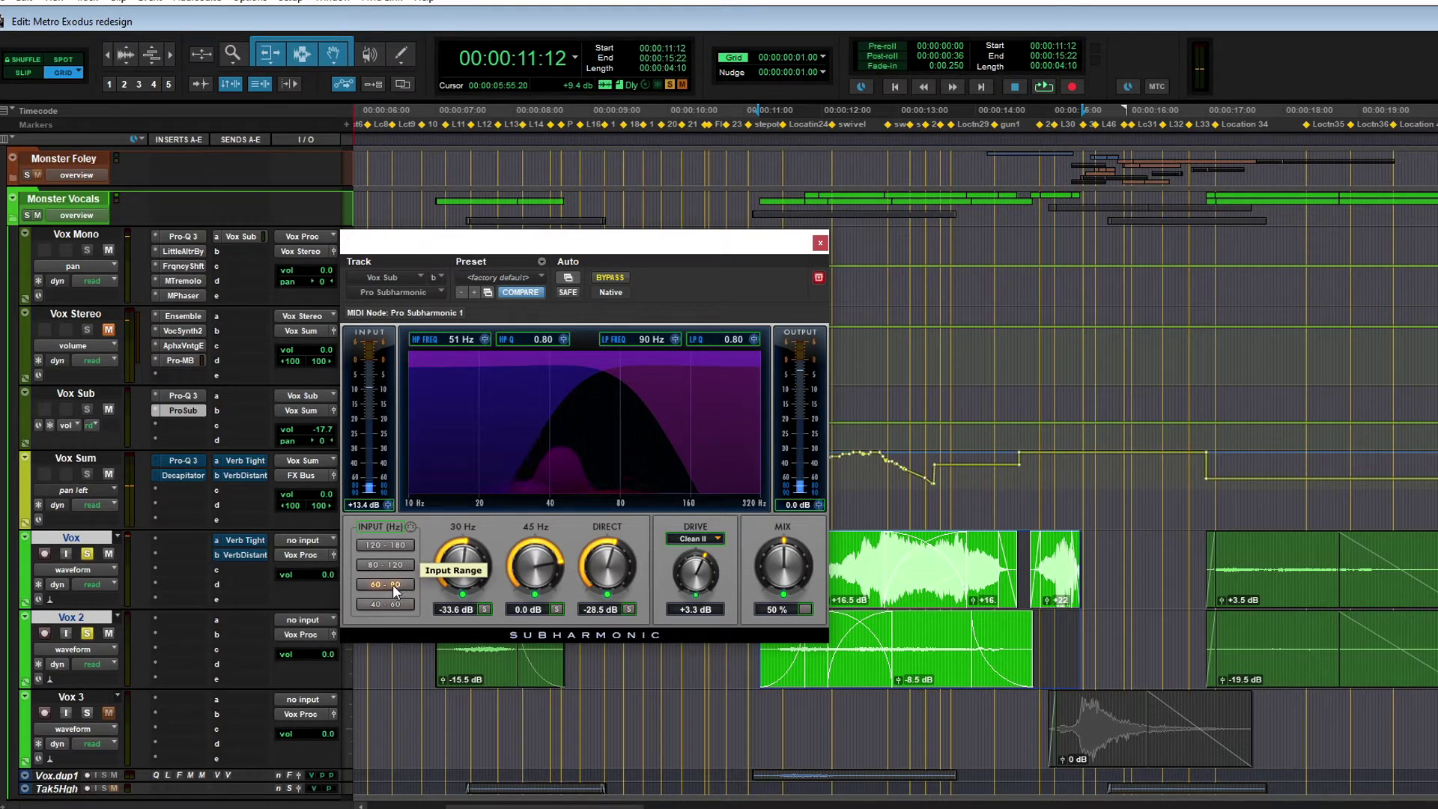
{"action": "left_click", "coordinate": [386, 545]}
{"action": "key", "text": "space"}
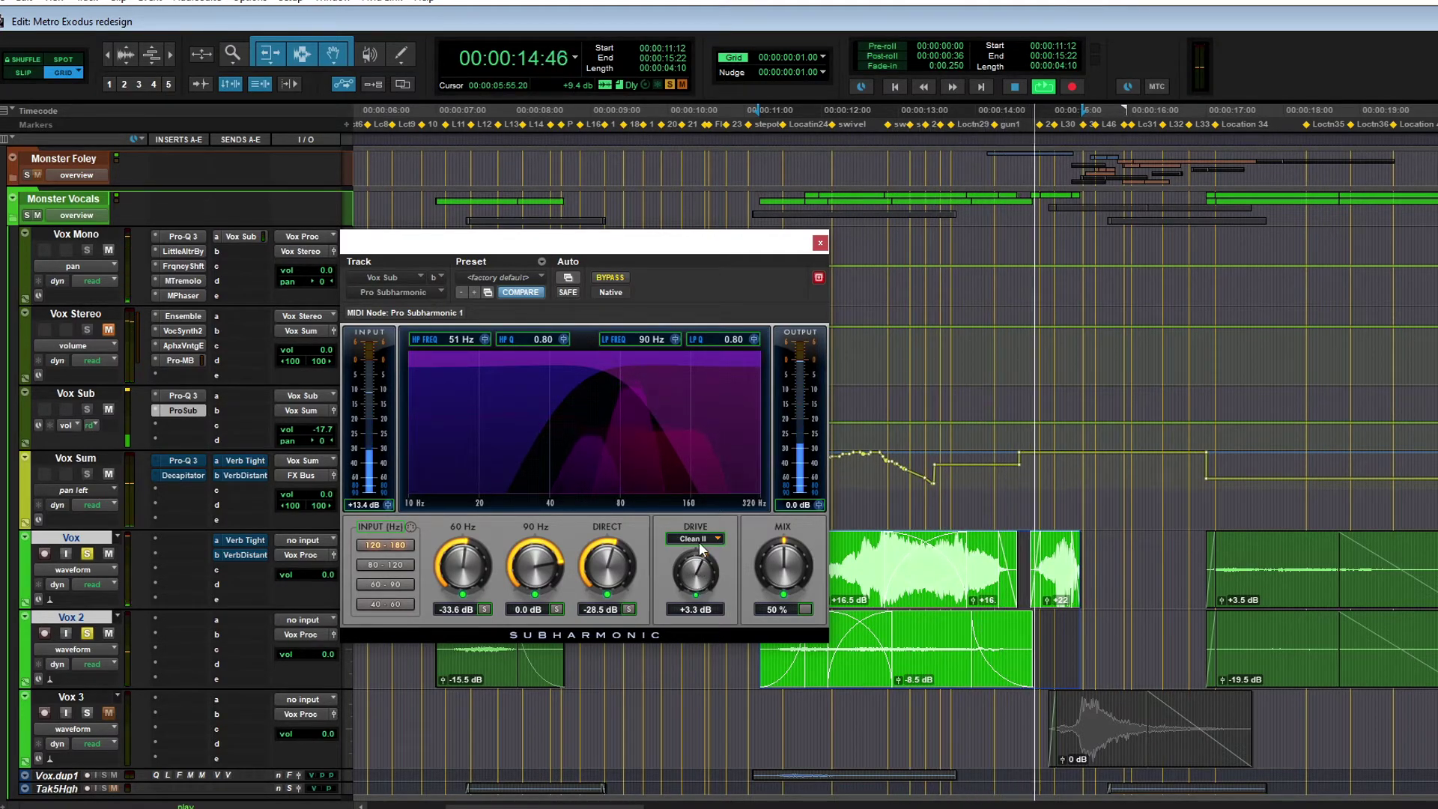
{"action": "key", "text": "space"}
{"action": "key", "text": "ctrl+w"}
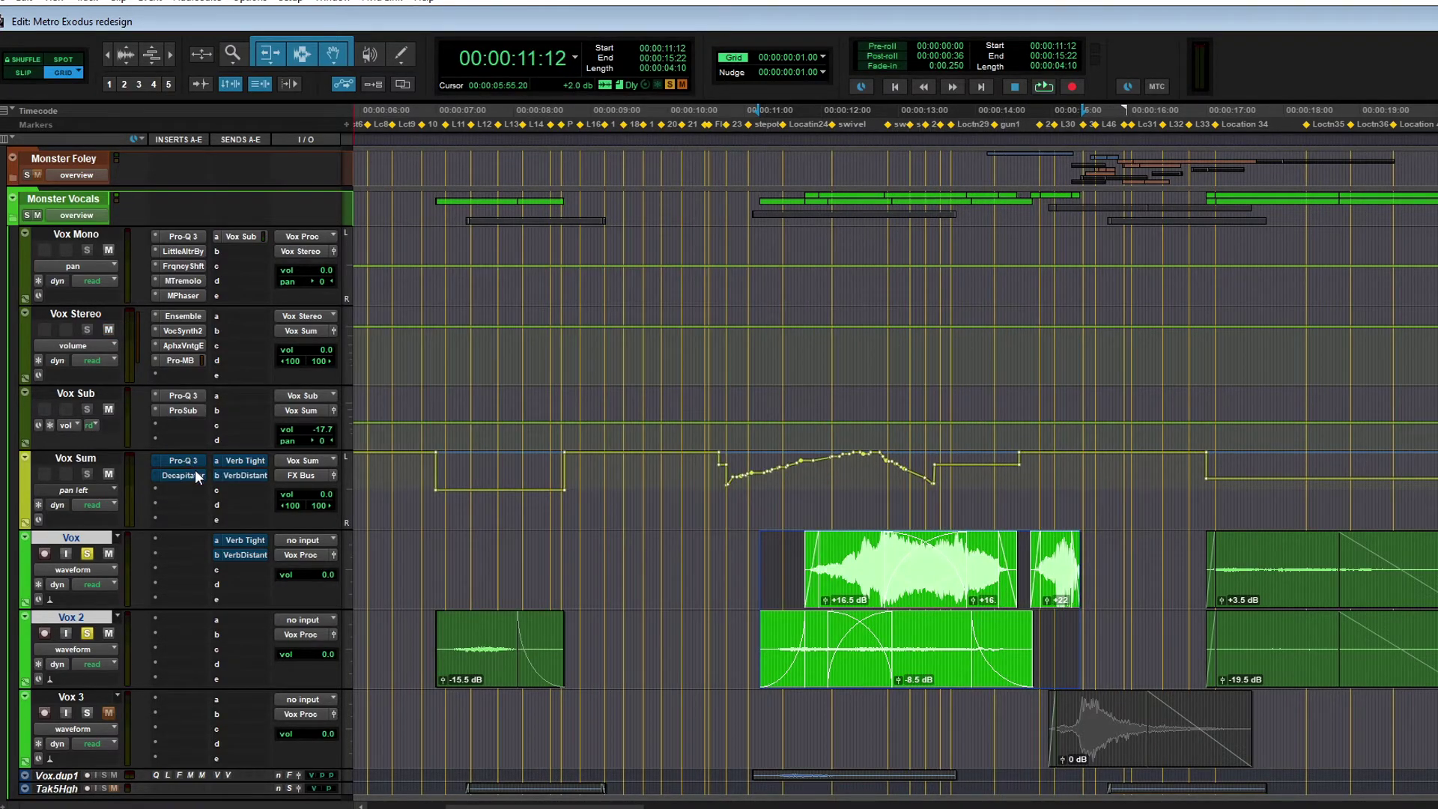
Step: Open Vox Sum's Pro-Q 3 EQ and take it out of bypass during playback
{"action": "left_click", "coordinate": [189, 462]}
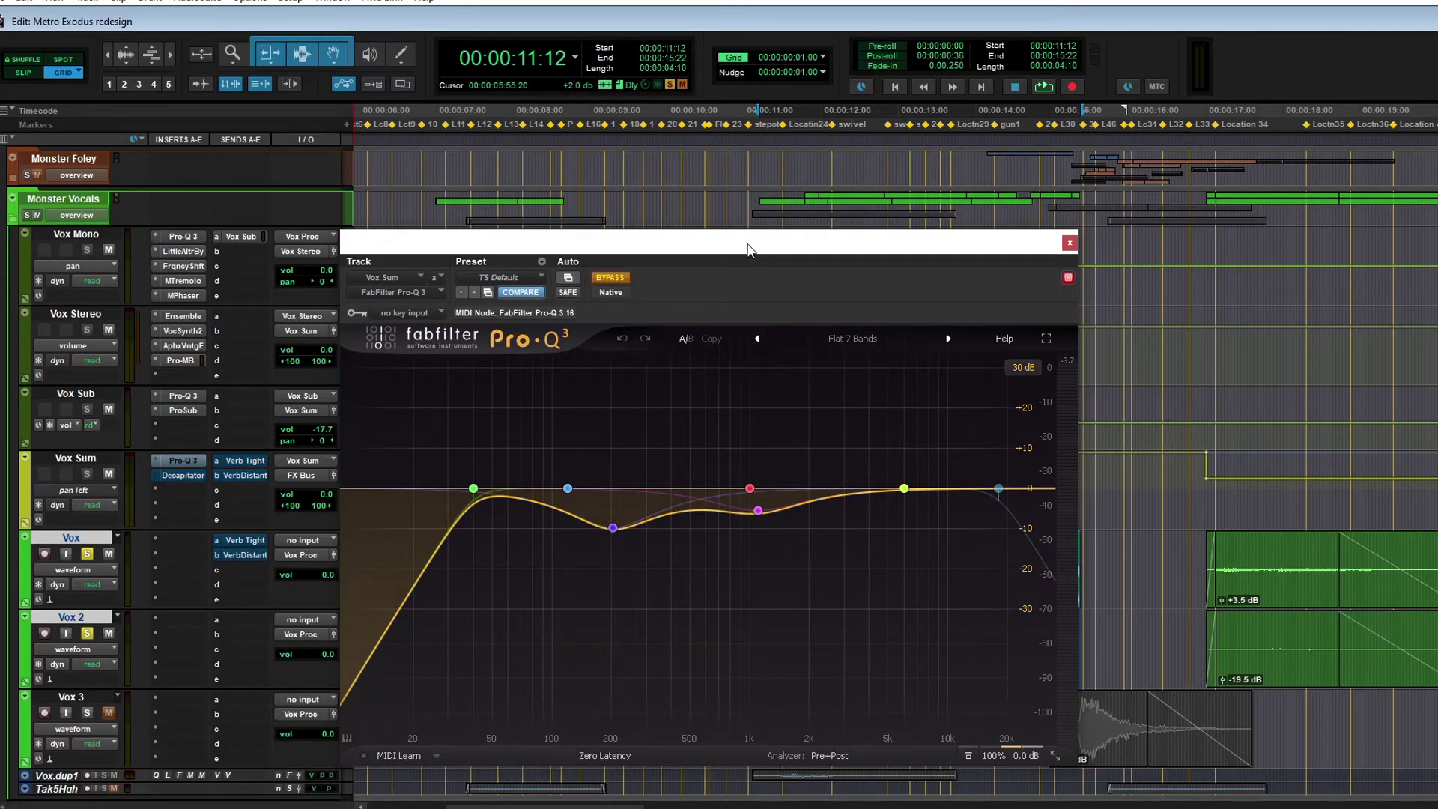
{"action": "left_click_drag", "start_coordinate": [750, 240], "coordinate": [711, 223]}
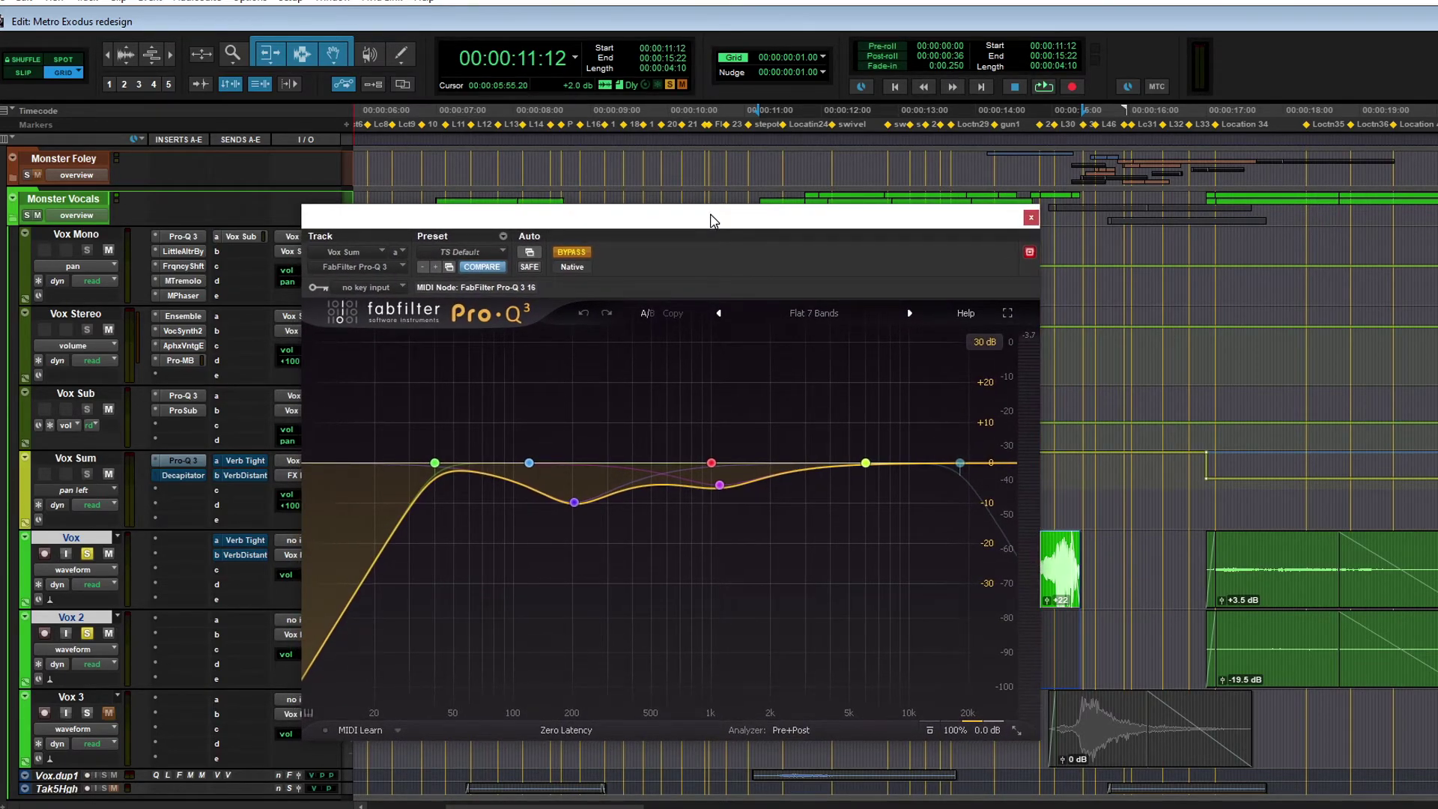
{"action": "left_click_drag", "start_coordinate": [712, 223], "coordinate": [755, 229]}
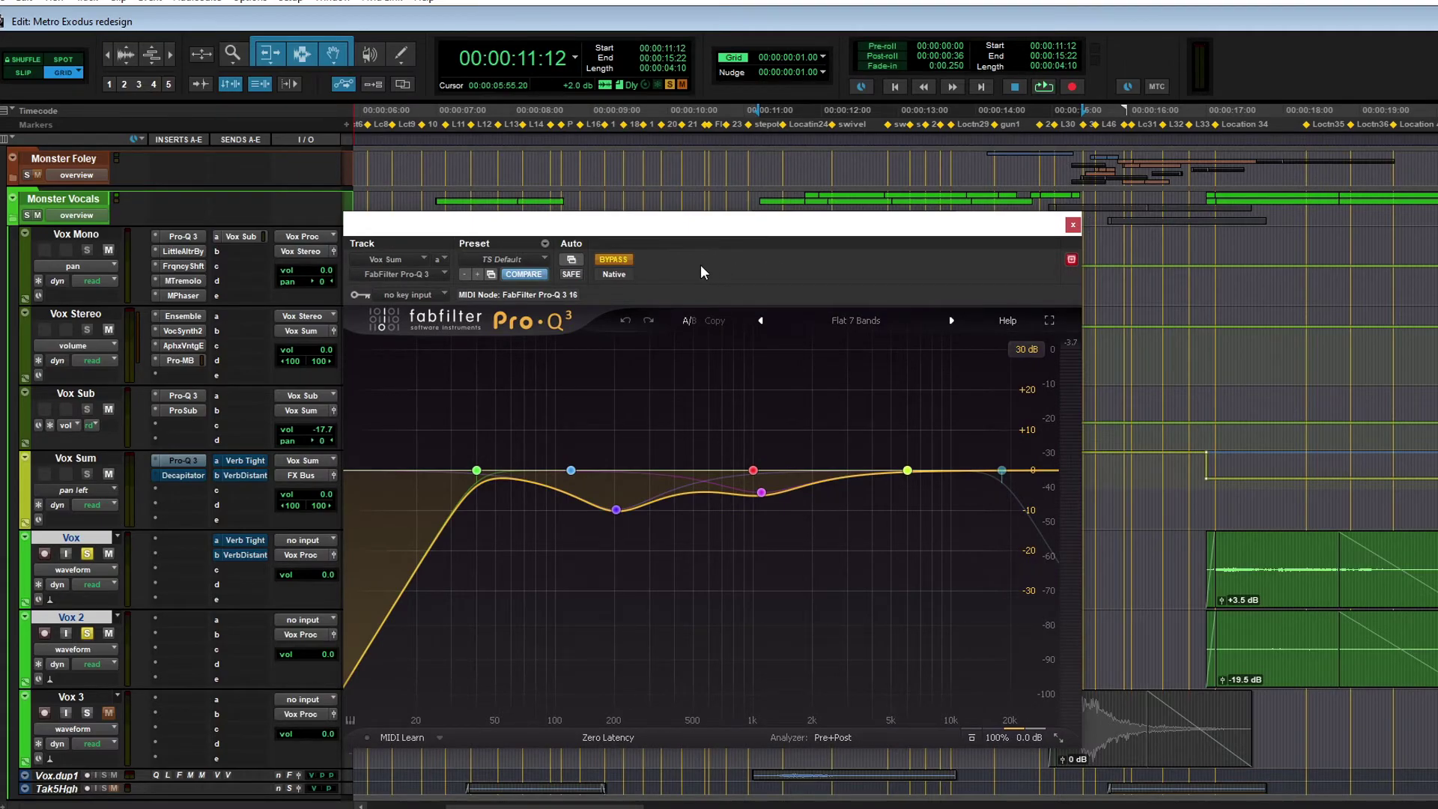
{"action": "key", "text": "space"}
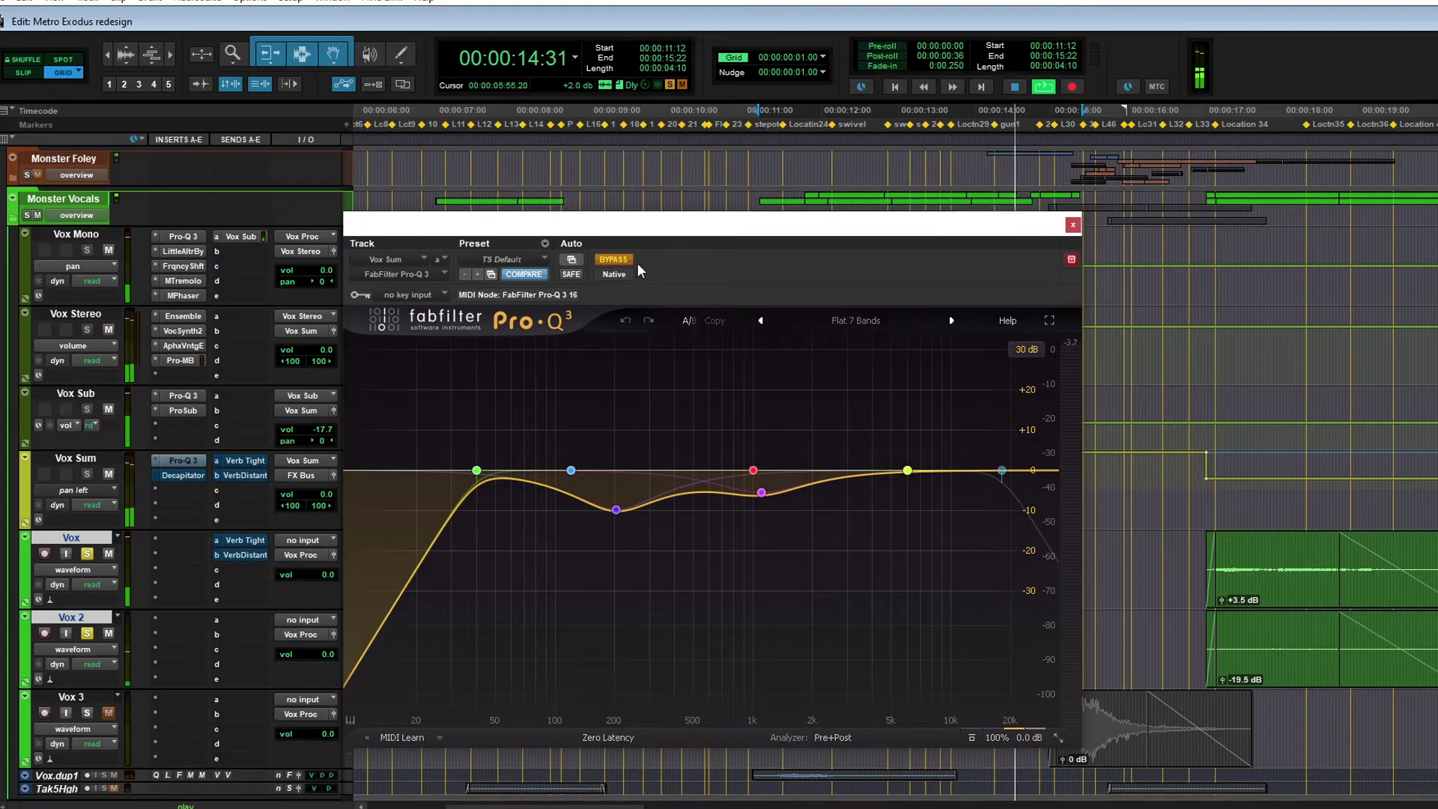
{"action": "left_click", "coordinate": [620, 263]}
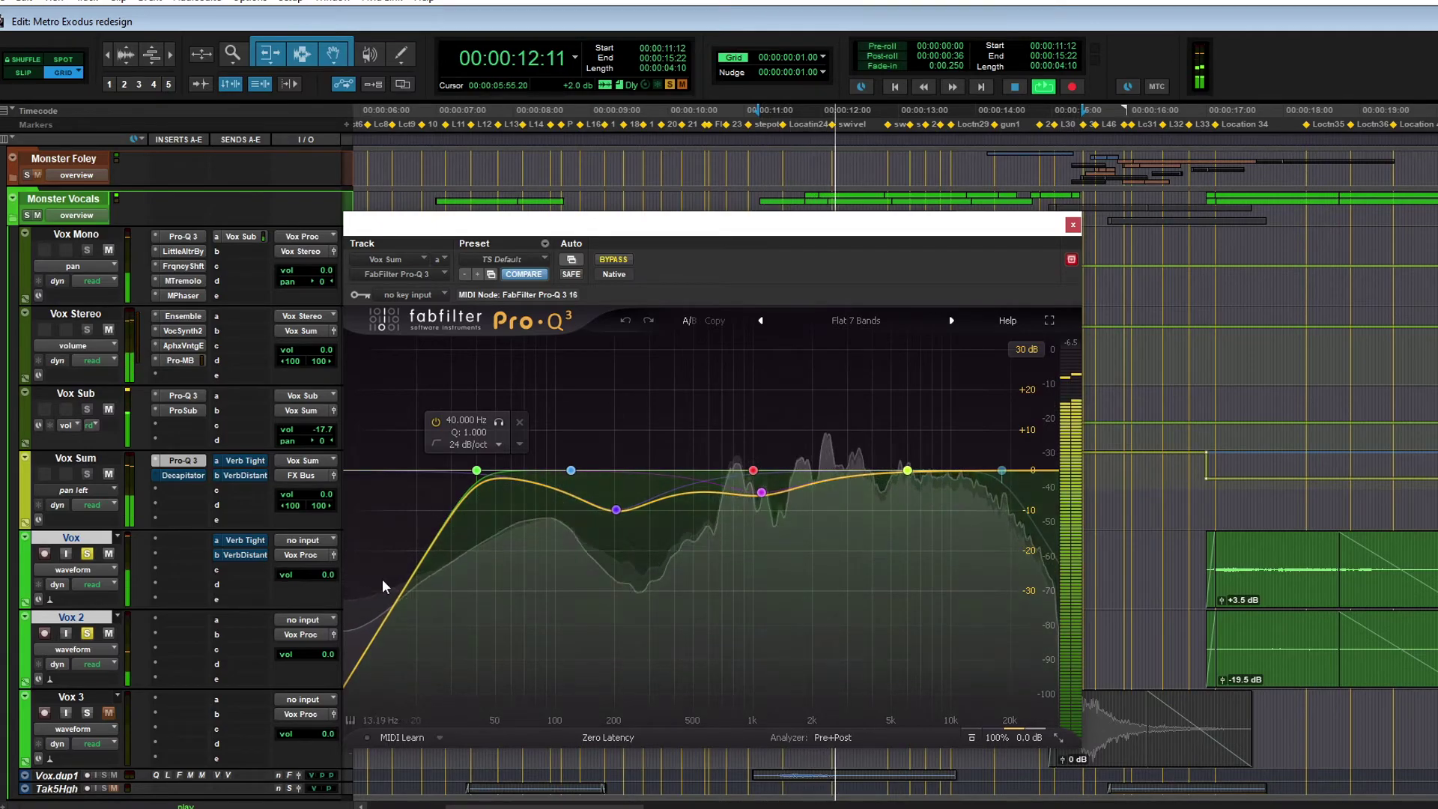
Step: Solo the 203 Hz and then the 1100 Hz EQ bands in turn, then close the EQ
{"action": "mouse_move", "coordinate": [616, 515]}
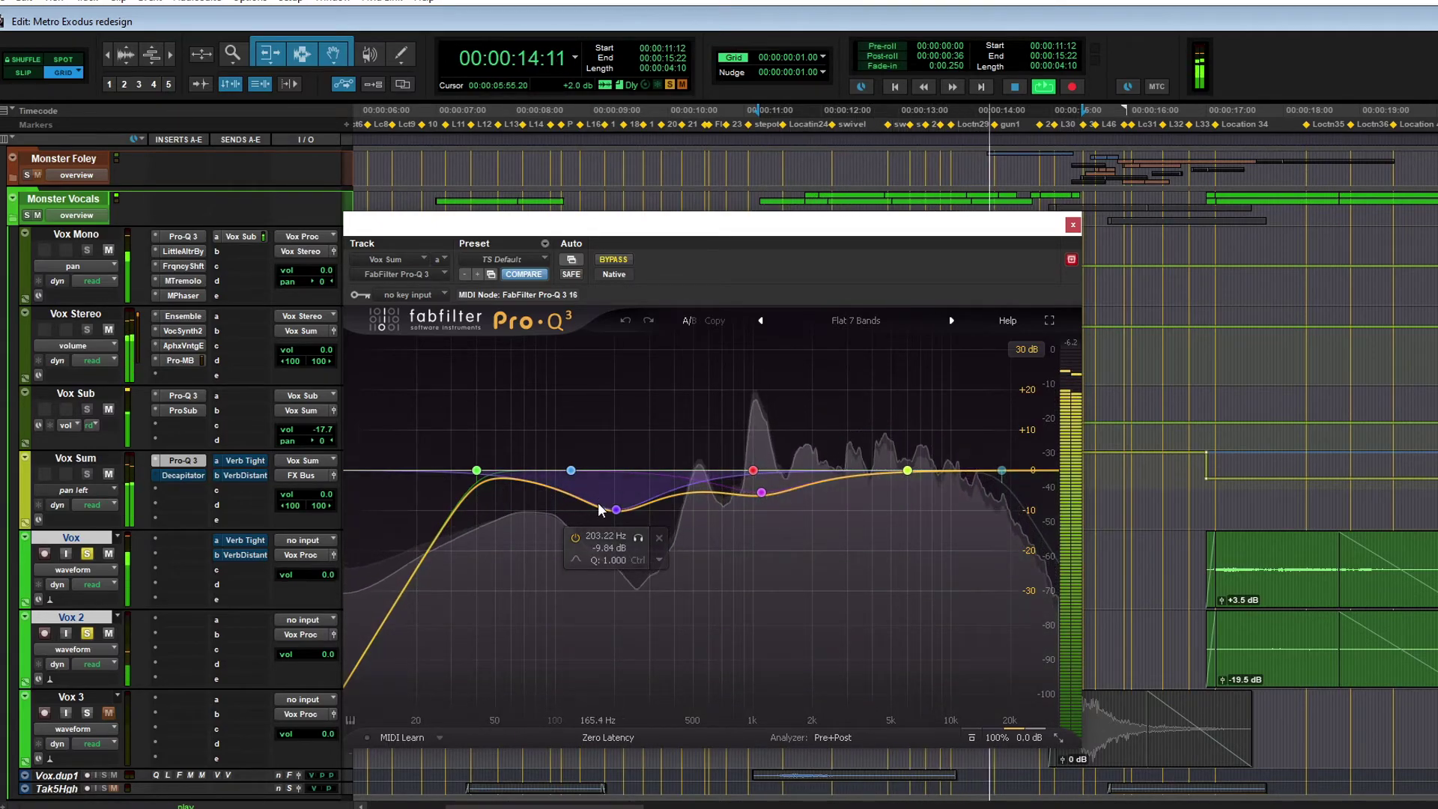
{"action": "left_click", "coordinate": [638, 541]}
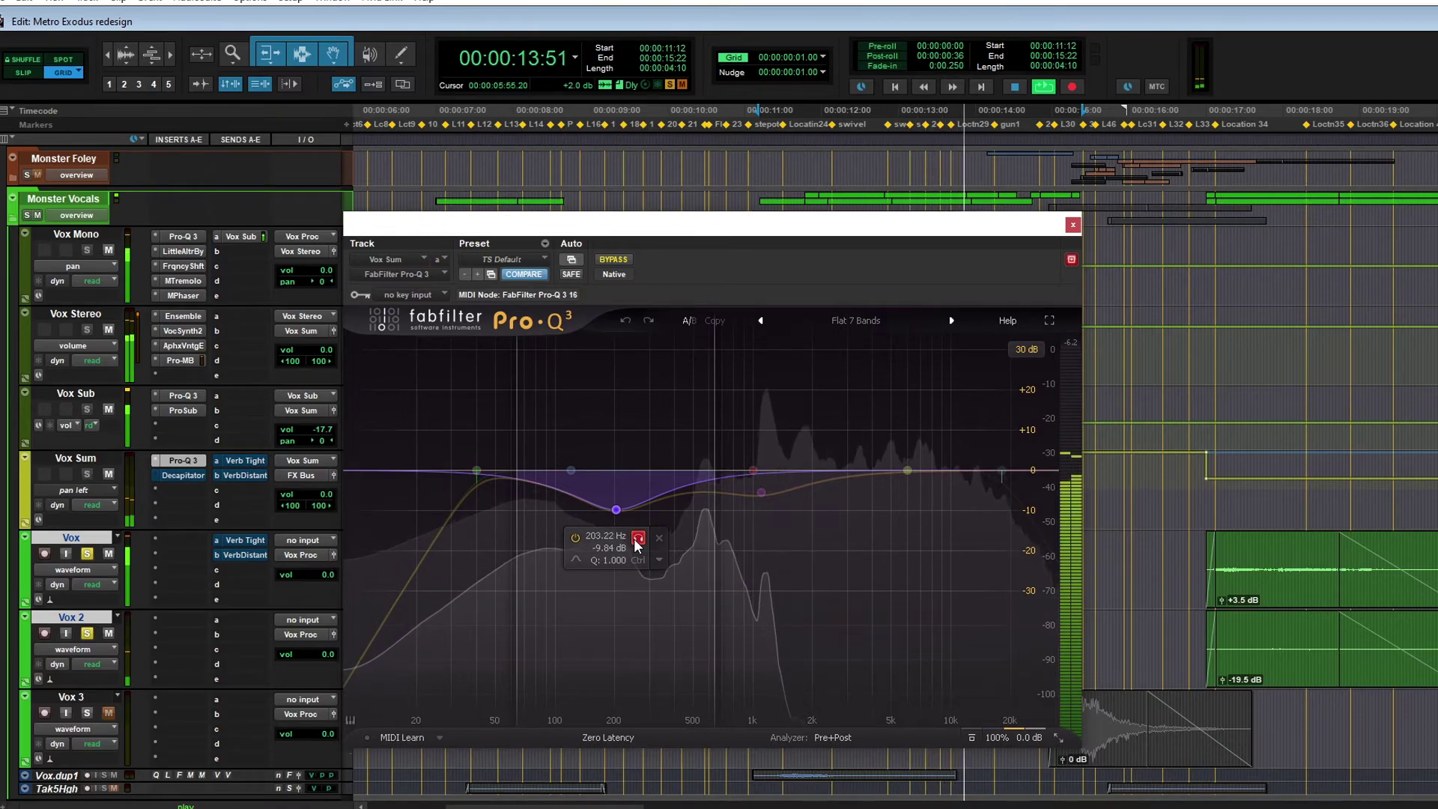
{"action": "left_click", "coordinate": [637, 541]}
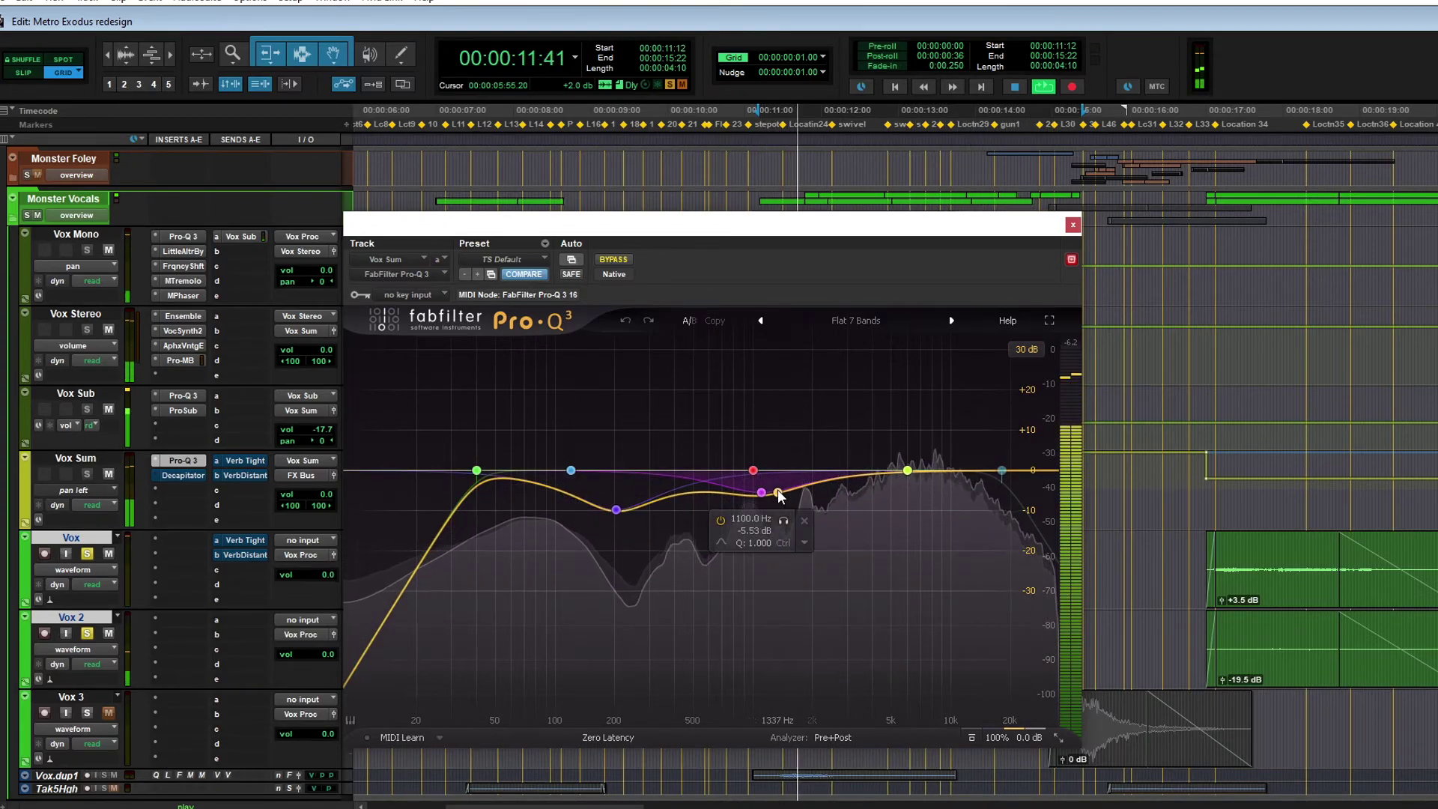
{"action": "left_click", "coordinate": [780, 519]}
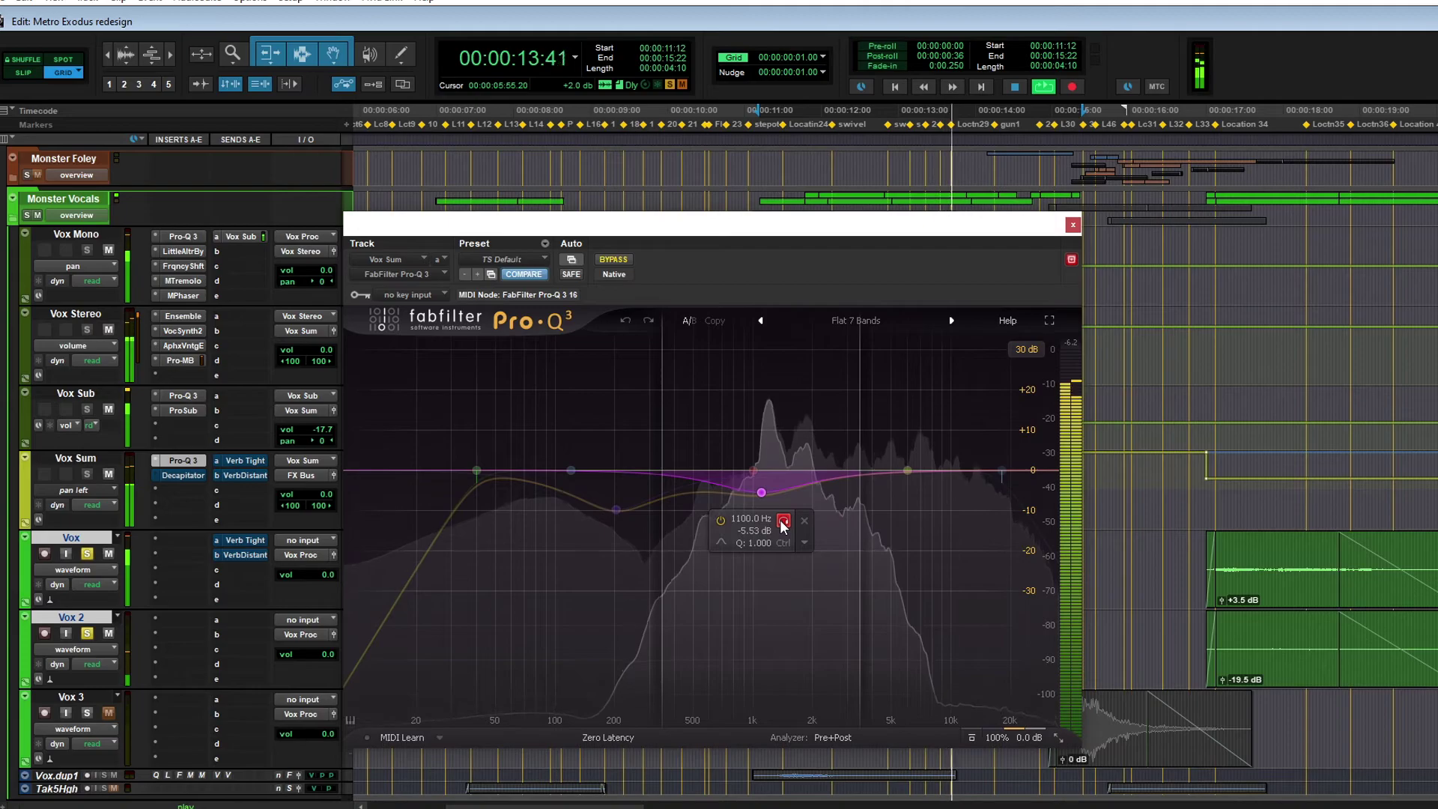
{"action": "left_click", "coordinate": [782, 521]}
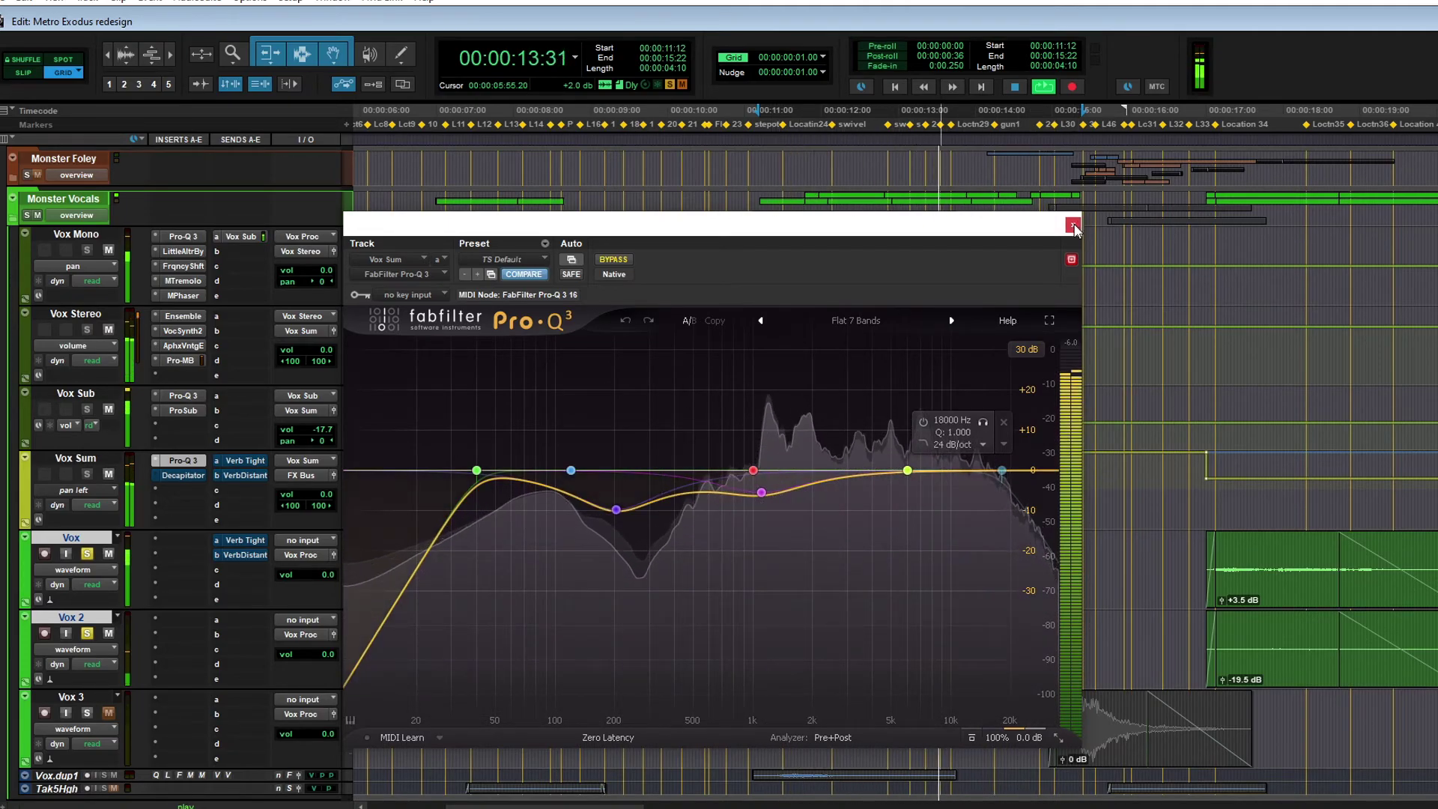
{"action": "left_click", "coordinate": [182, 460]}
Step: Open Vox Sum's Decapitator and audition it during playback with bypass turned off
{"action": "left_click", "coordinate": [184, 477]}
{"action": "key", "text": "space"}
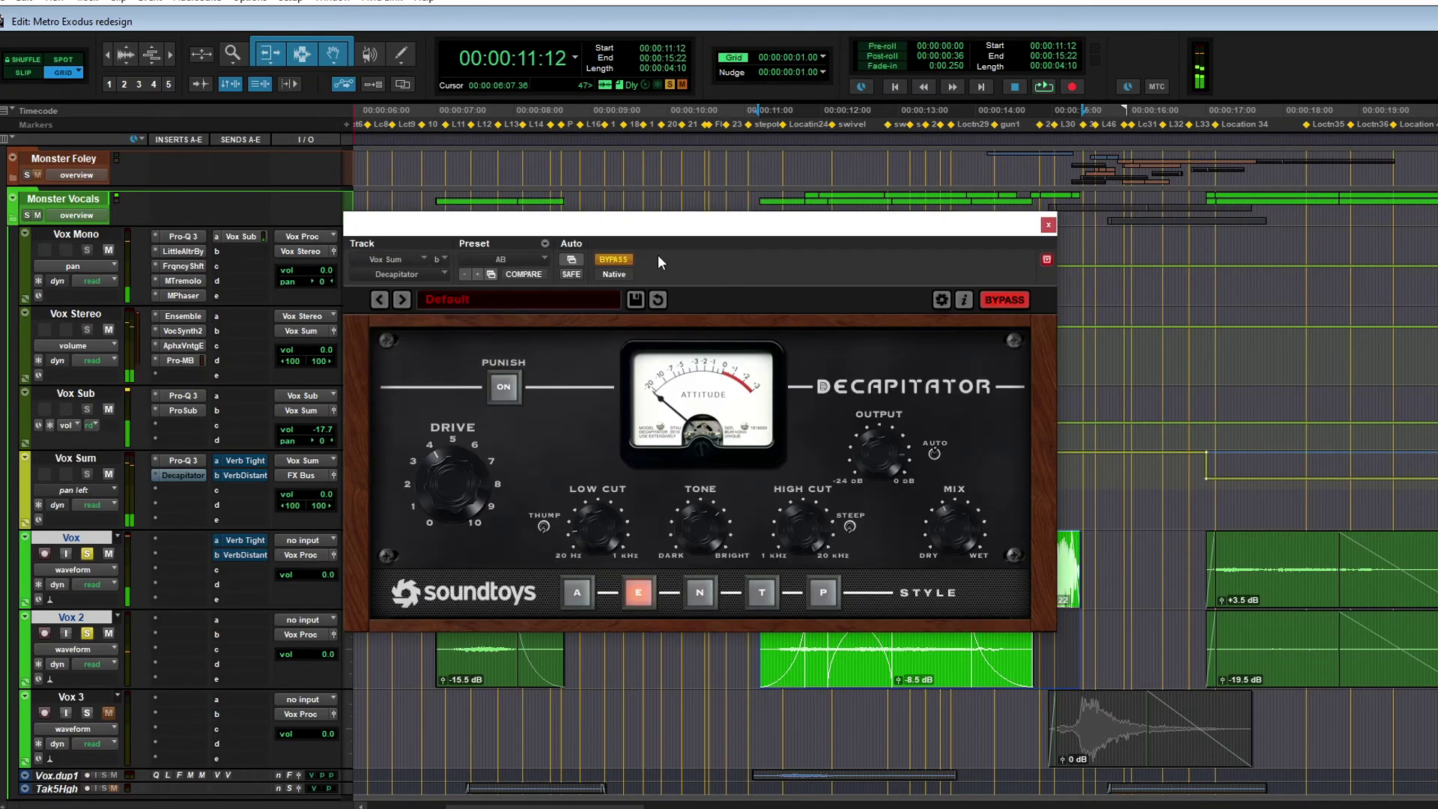
{"action": "left_click_drag", "start_coordinate": [677, 229], "coordinate": [616, 244]}
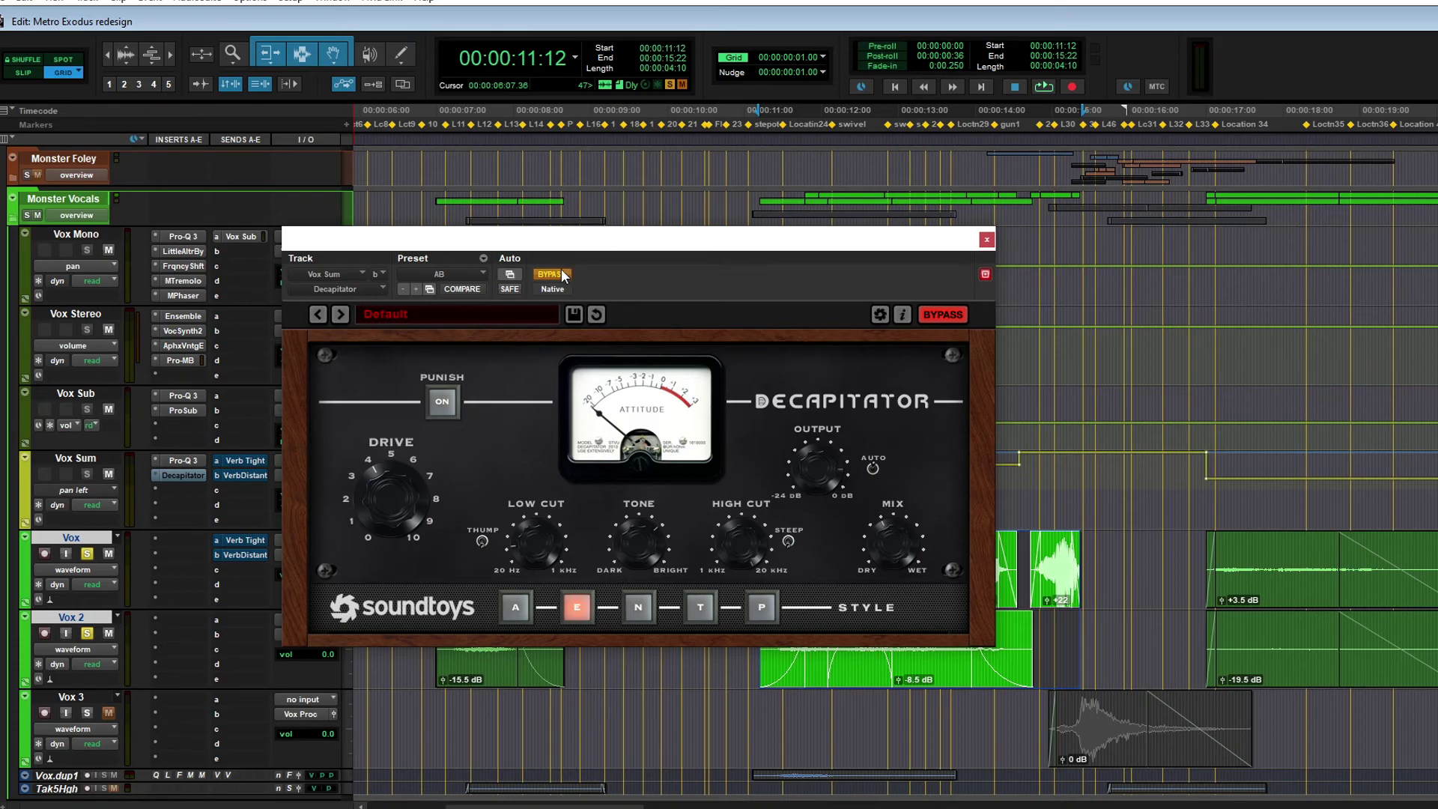
{"action": "key", "text": "space"}
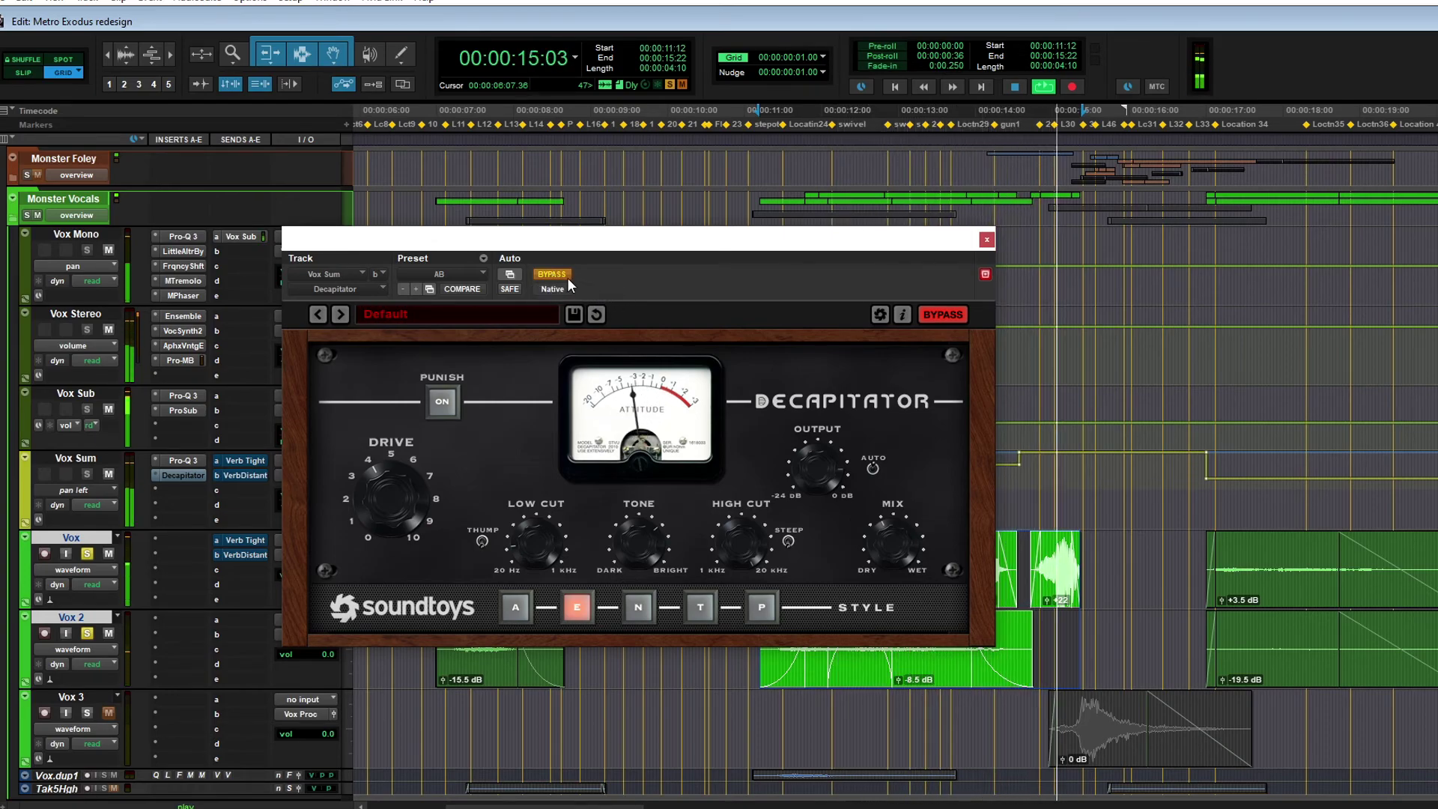
{"action": "left_click", "coordinate": [556, 274]}
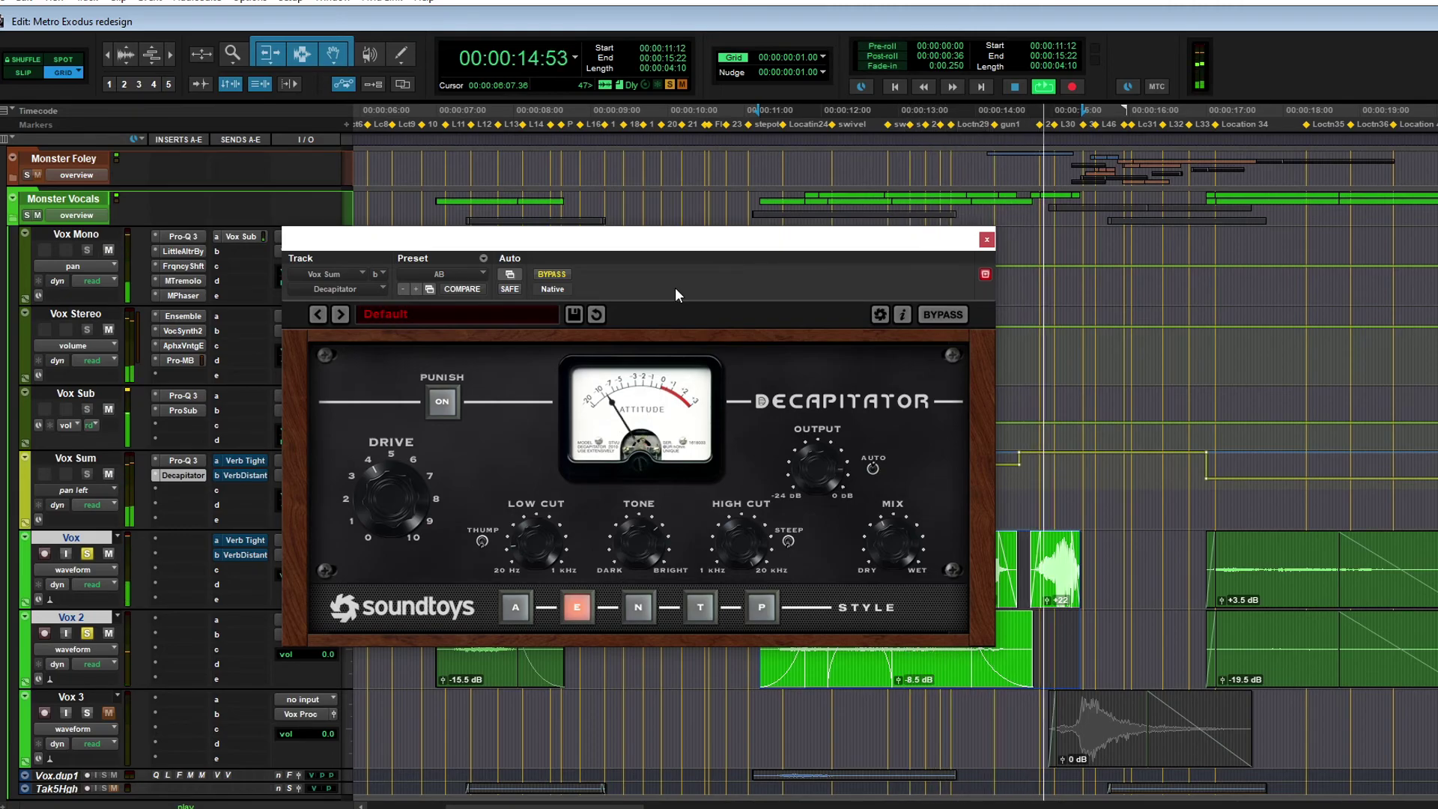
{"action": "key", "text": "space"}
Step: Close the Decapitator and switch Vox Sum's automation lane from pan left to pan right
{"action": "left_click", "coordinate": [987, 241]}
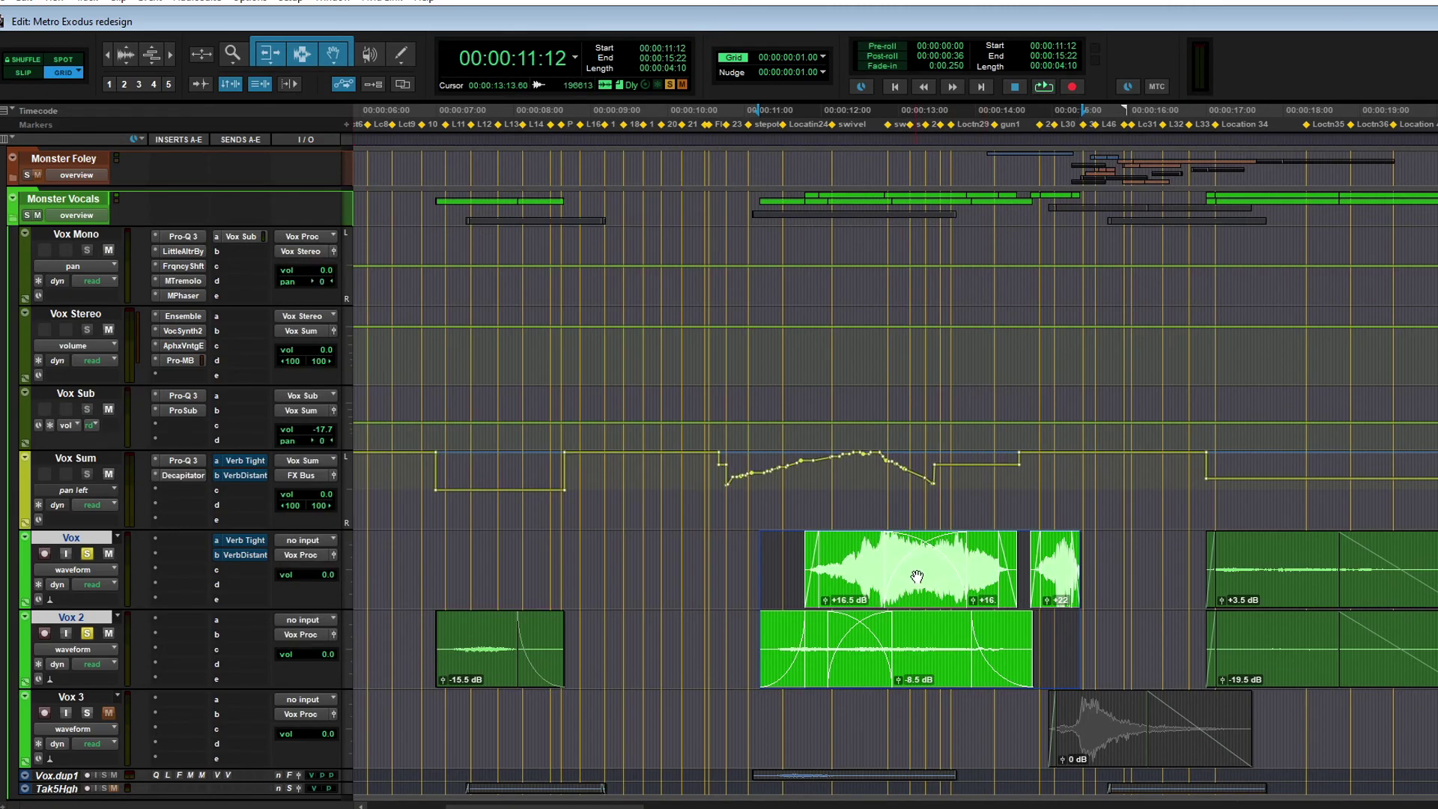
{"action": "left_click", "coordinate": [89, 488]}
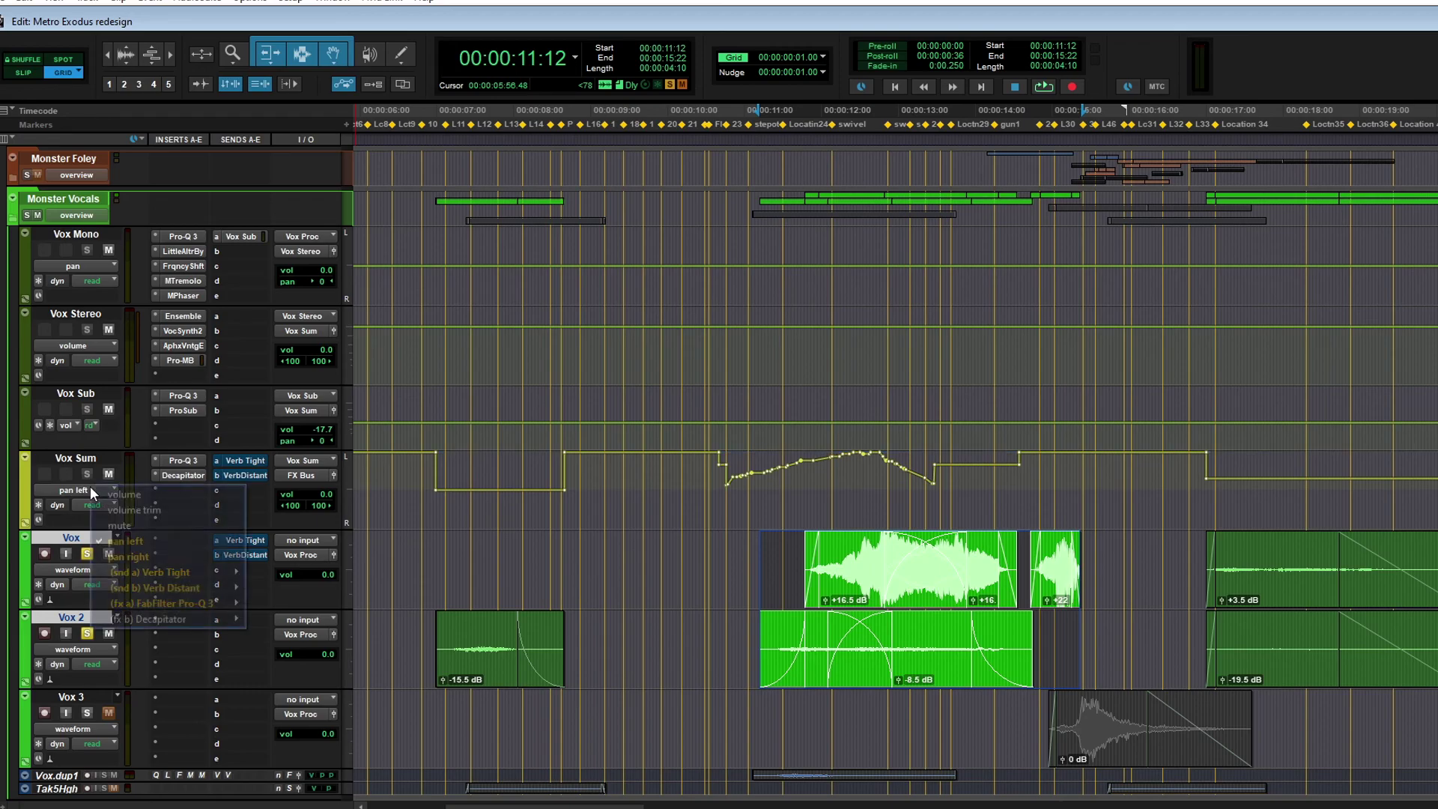
{"action": "left_click", "coordinate": [110, 511]}
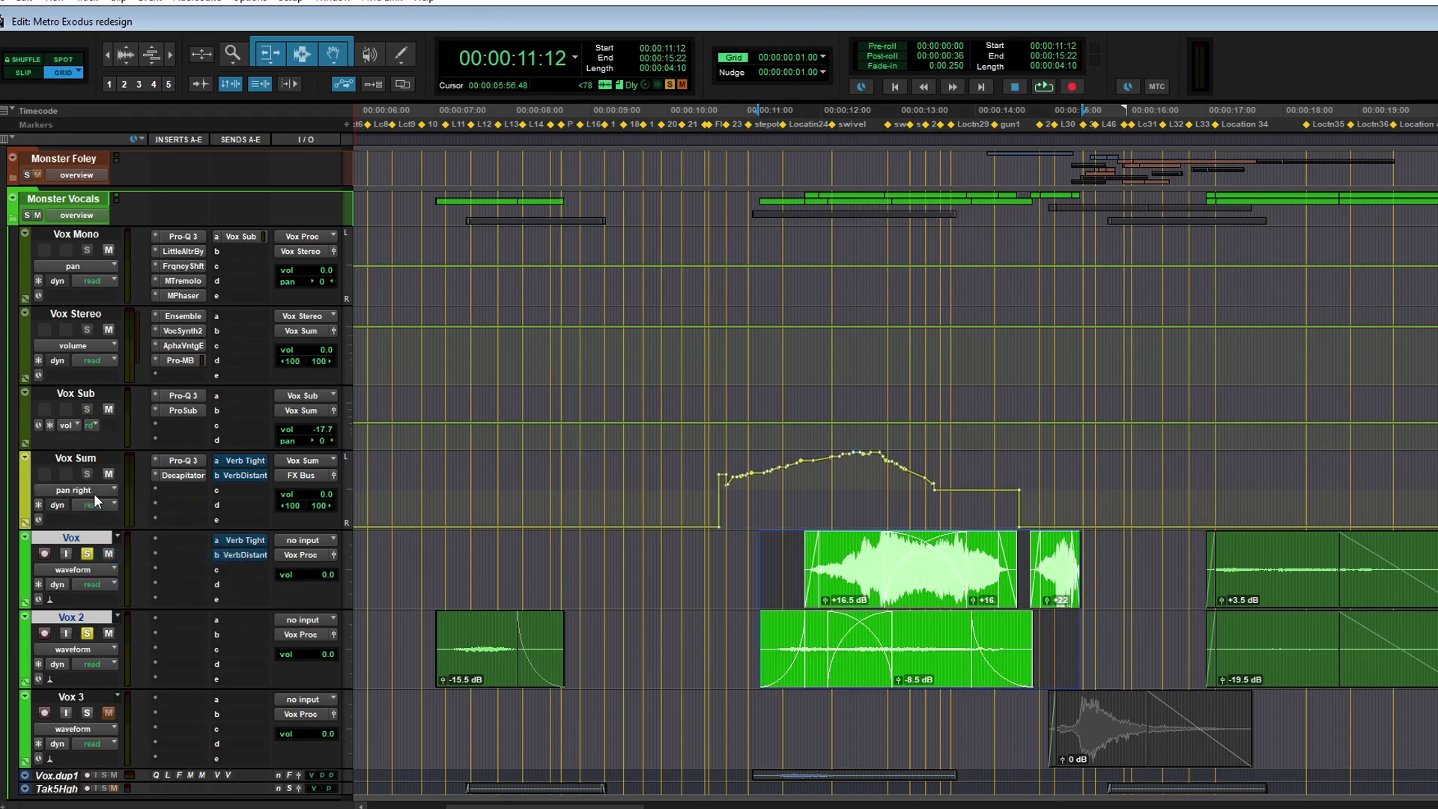